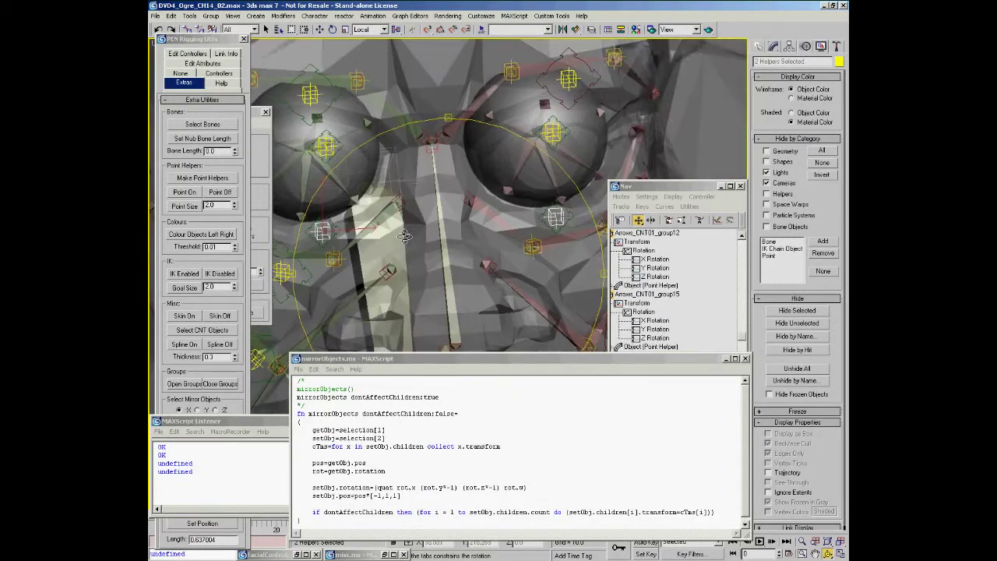
Clone the green-side cheek arrow control together with its group helper as a copy beside the original.
{"action": "middle_click_drag", "start_coordinate": [405, 236], "coordinate": [332, 261], "text": "alt"}
{"action": "key", "text": "w"}
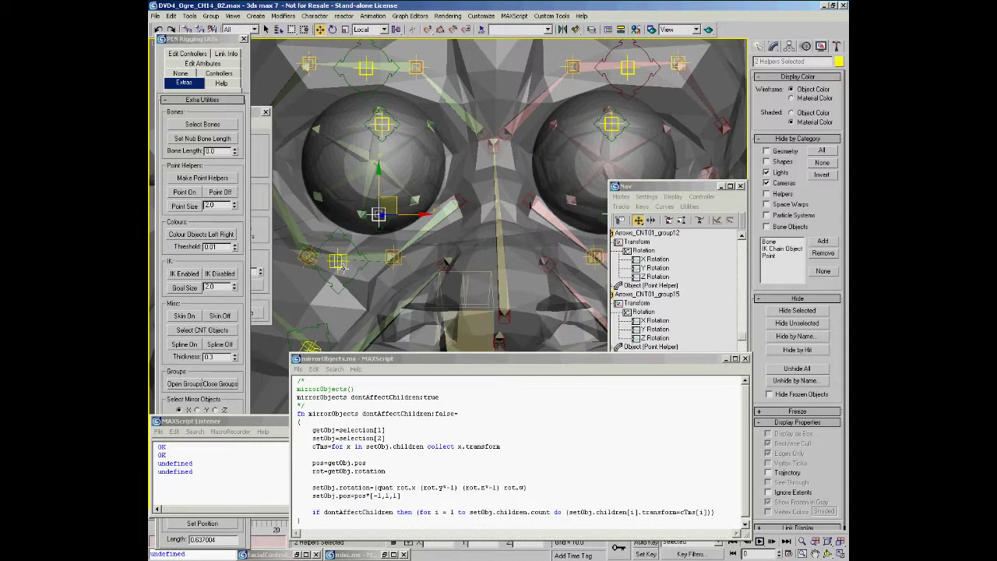
{"action": "left_click", "coordinate": [342, 267]}
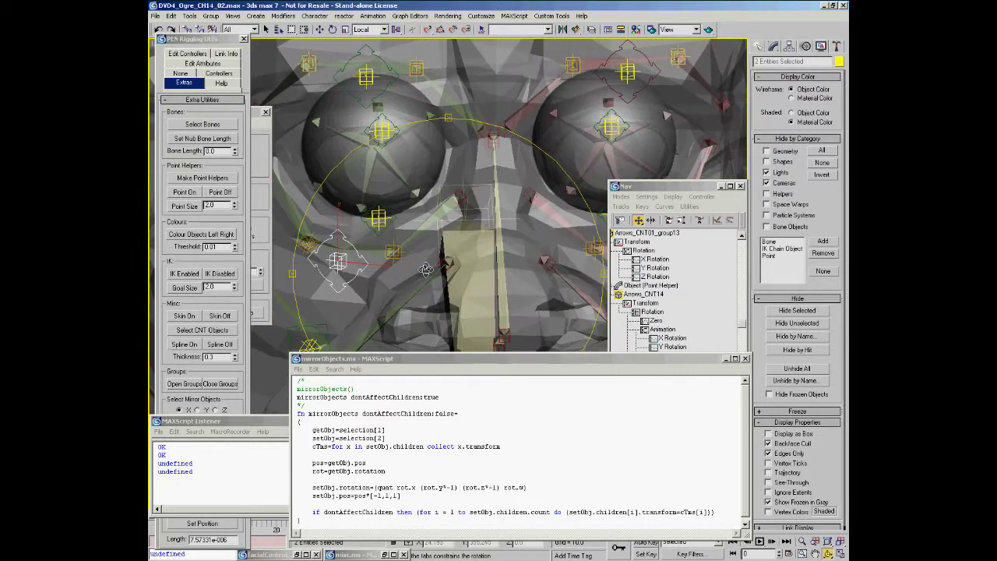
{"action": "left_click", "coordinate": [389, 248]}
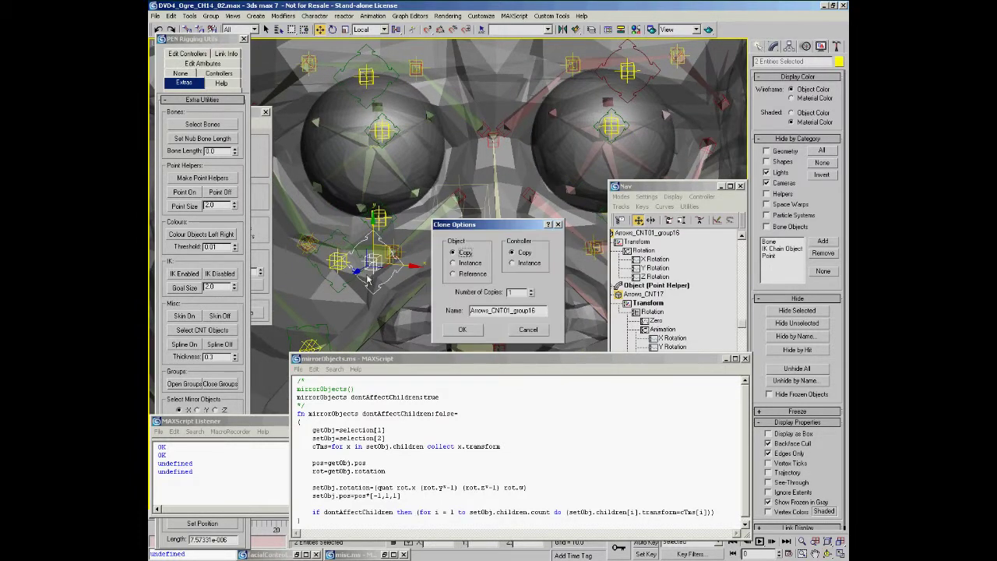
{"action": "key", "text": "Escape"}
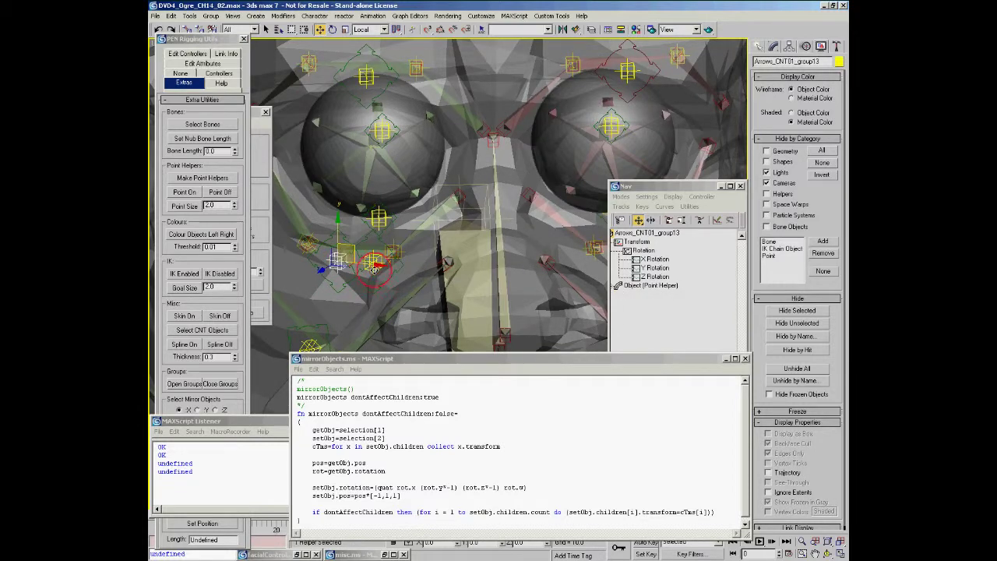
Mirror the copied cheek helper to the opposite side of the face by running mirrorObjects() on the original and copied helpers.
{"action": "left_click", "coordinate": [374, 267], "text": "ctrl"}
{"action": "scroll", "coordinate": [420, 249], "scroll_direction": "down", "scroll_amount": 5}
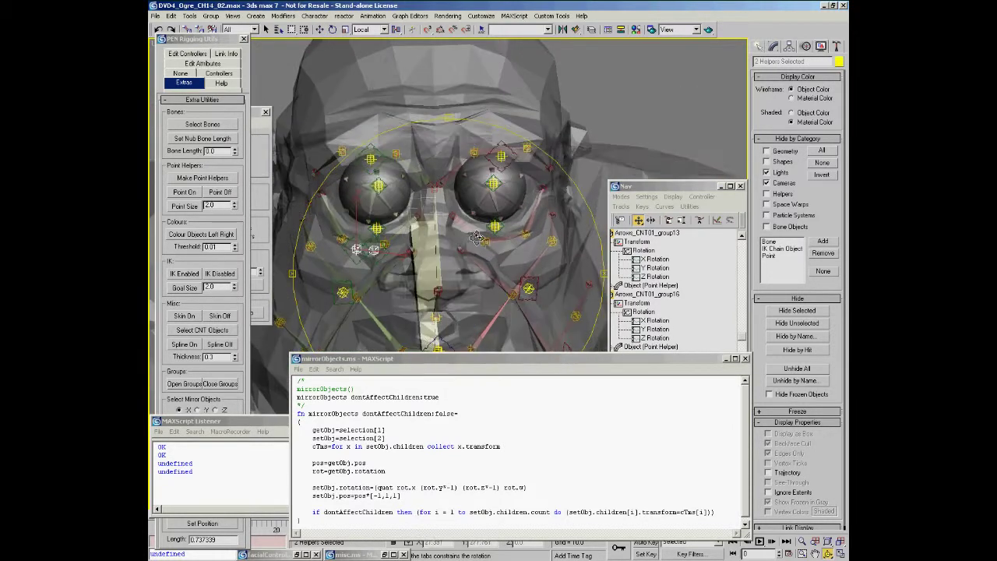
{"action": "key", "text": "alt+z"}
{"action": "left_click_drag", "start_coordinate": [356, 251], "coordinate": [335, 258]}
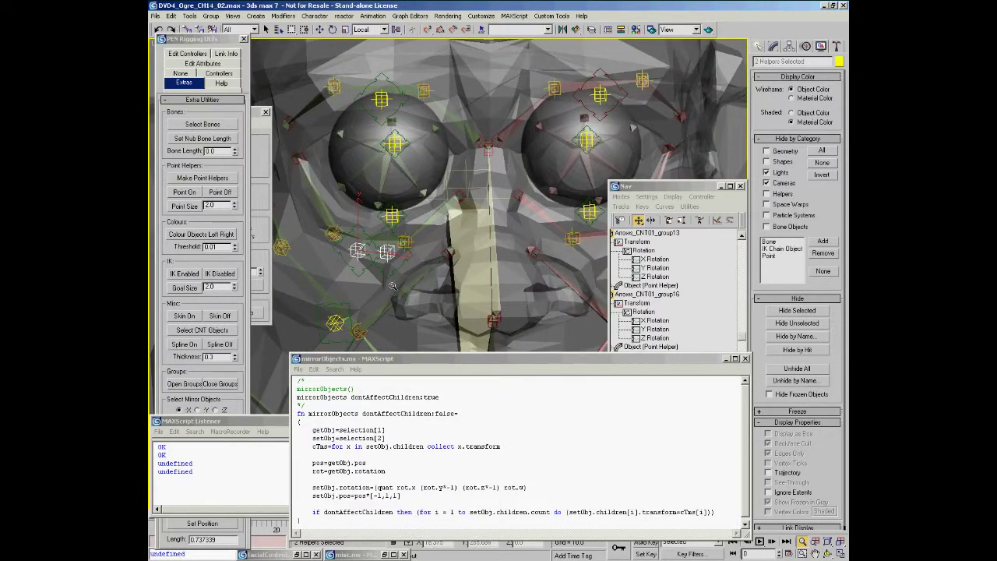
{"action": "key", "text": "ctrl+r"}
{"action": "left_click_drag", "start_coordinate": [393, 286], "coordinate": [399, 478]}
{"action": "left_click", "coordinate": [369, 388]}
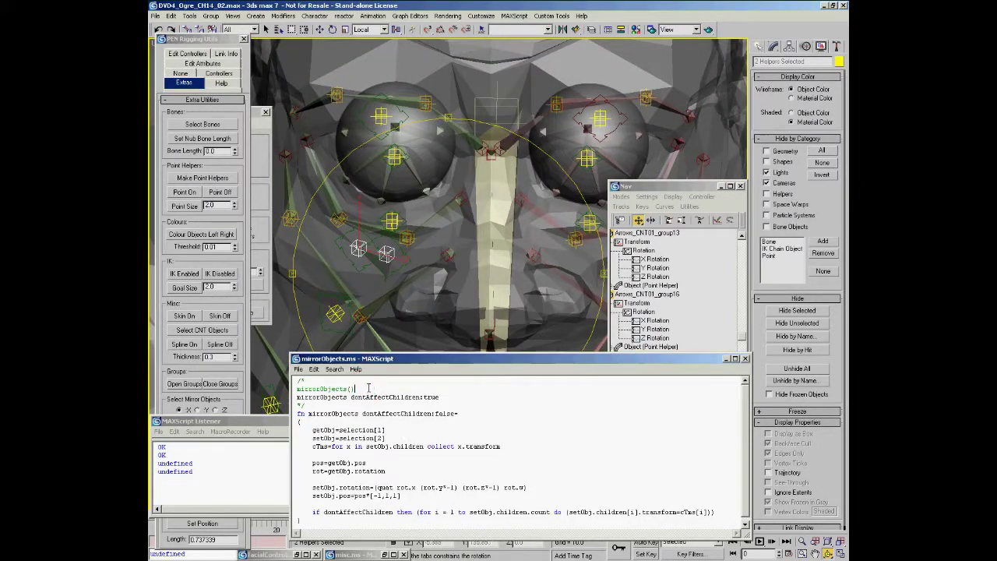
{"action": "key", "text": "shift+Return"}
Restrict selection to Shapes, select the four arrow controls around the eye on the mirrored side, and colour them by side.
{"action": "middle_click_drag", "start_coordinate": [481, 250], "coordinate": [402, 242]}
{"action": "left_click_drag", "start_coordinate": [402, 242], "coordinate": [417, 121]}
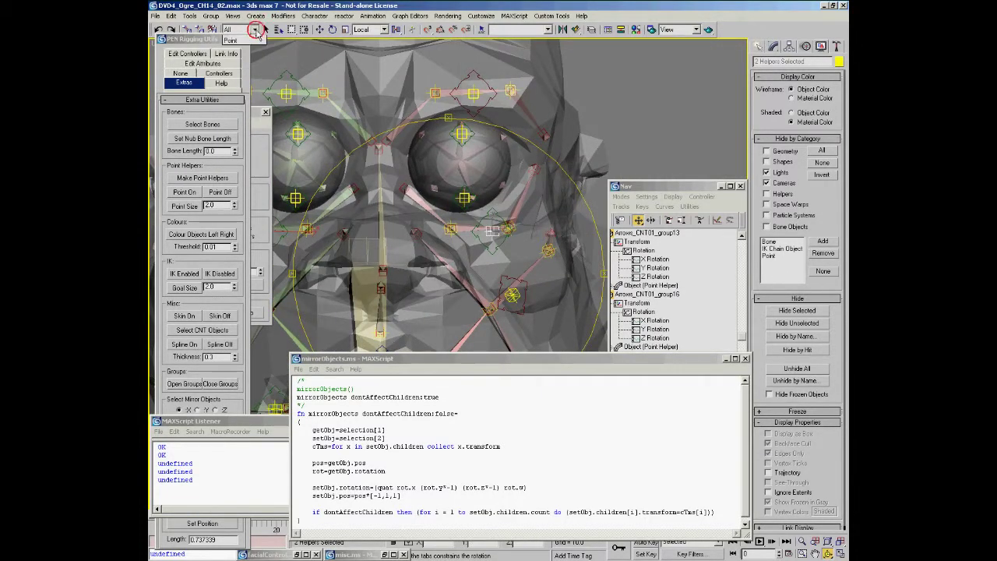
{"action": "left_click", "coordinate": [254, 29]}
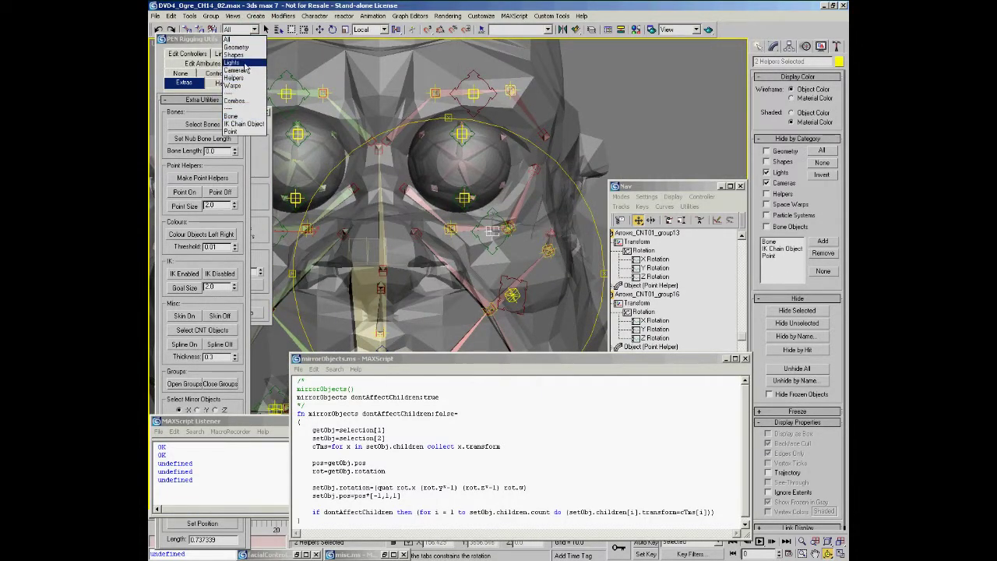
{"action": "left_click", "coordinate": [234, 55]}
{"action": "key", "text": "w"}
{"action": "left_click_drag", "start_coordinate": [629, 82], "coordinate": [419, 274]}
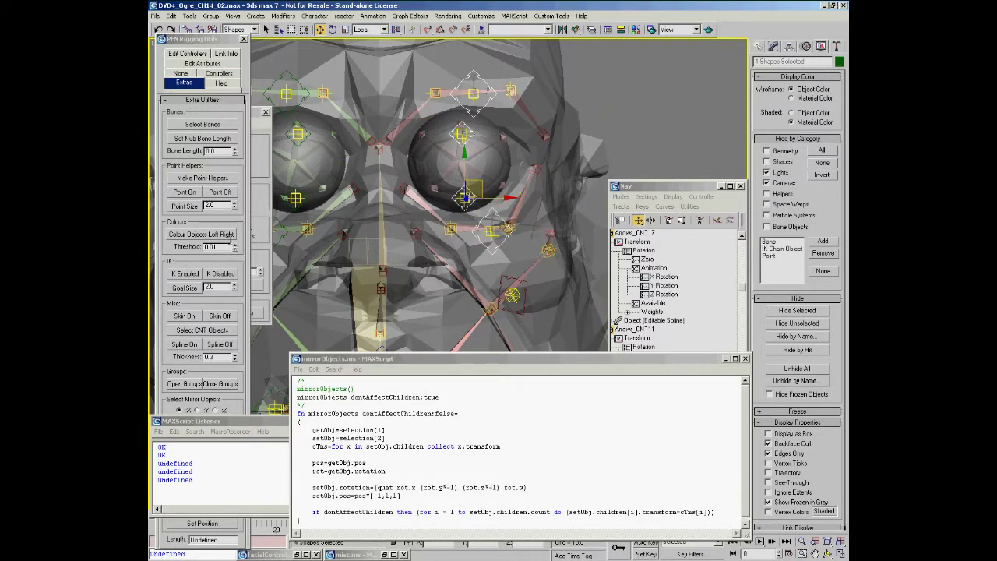
{"action": "left_click", "coordinate": [222, 235]}
{"action": "middle_click_drag", "start_coordinate": [349, 149], "coordinate": [341, 162]}
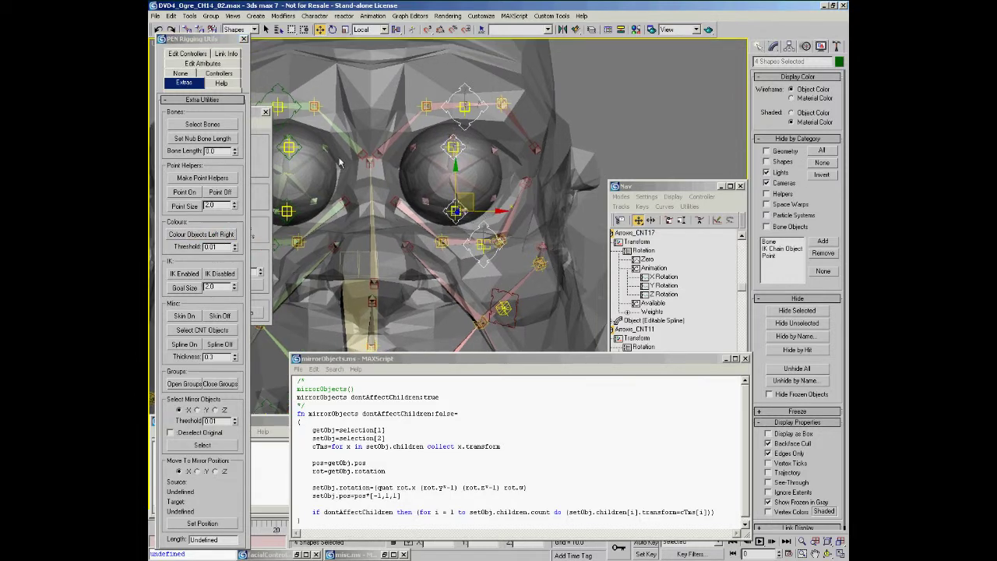
{"action": "middle_click_drag", "start_coordinate": [463, 237], "coordinate": [464, 237]}
{"action": "left_click", "coordinate": [566, 115]}
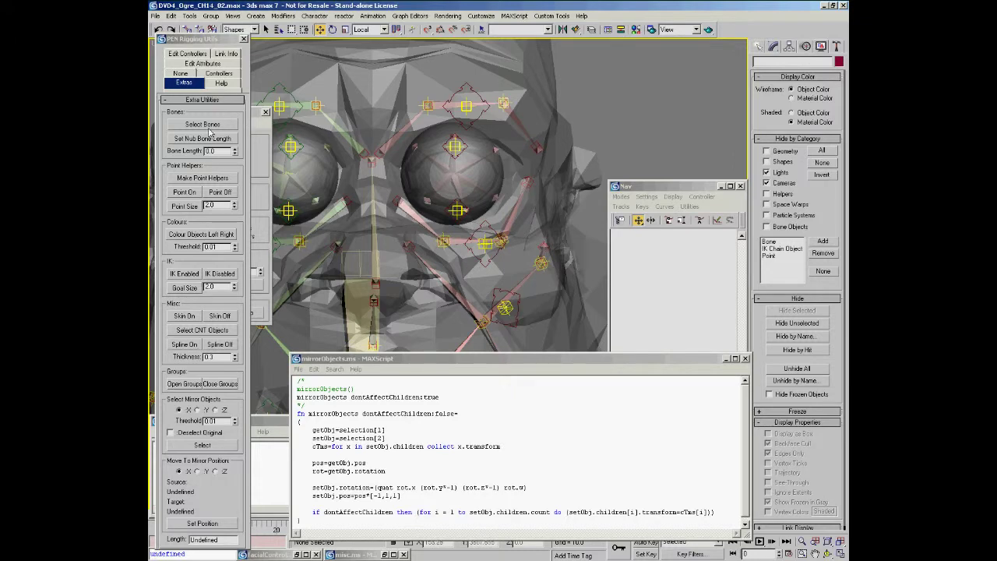
Minimize the mirrorObjects.ms script and MAXScript Listener windows, and set the selection filter back to All.
{"action": "left_click", "coordinate": [725, 360]}
{"action": "left_click", "coordinate": [445, 422]}
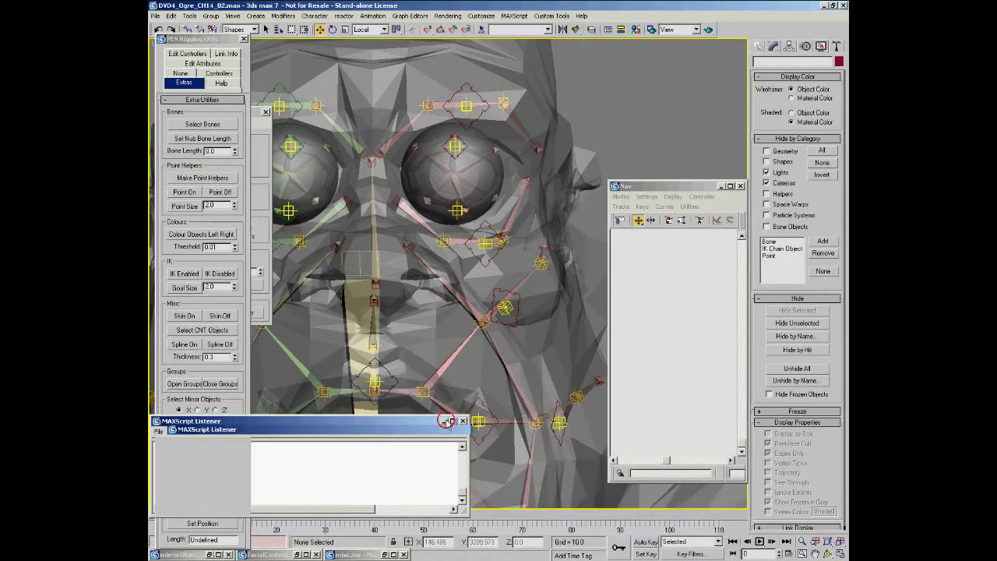
{"action": "middle_click_drag", "start_coordinate": [458, 161], "coordinate": [469, 228]}
{"action": "key", "text": "alt+z"}
{"action": "left_click_drag", "start_coordinate": [470, 229], "coordinate": [499, 262]}
{"action": "scroll", "coordinate": [472, 224], "scroll_direction": "up", "scroll_amount": 3}
{"action": "key", "text": "w"}
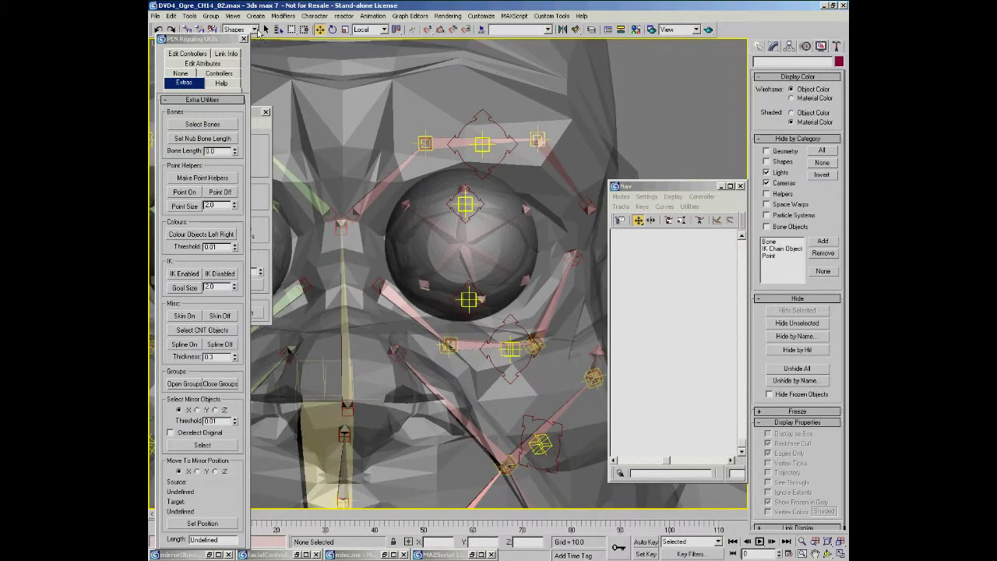
{"action": "left_click", "coordinate": [254, 30]}
{"action": "left_click", "coordinate": [252, 41]}
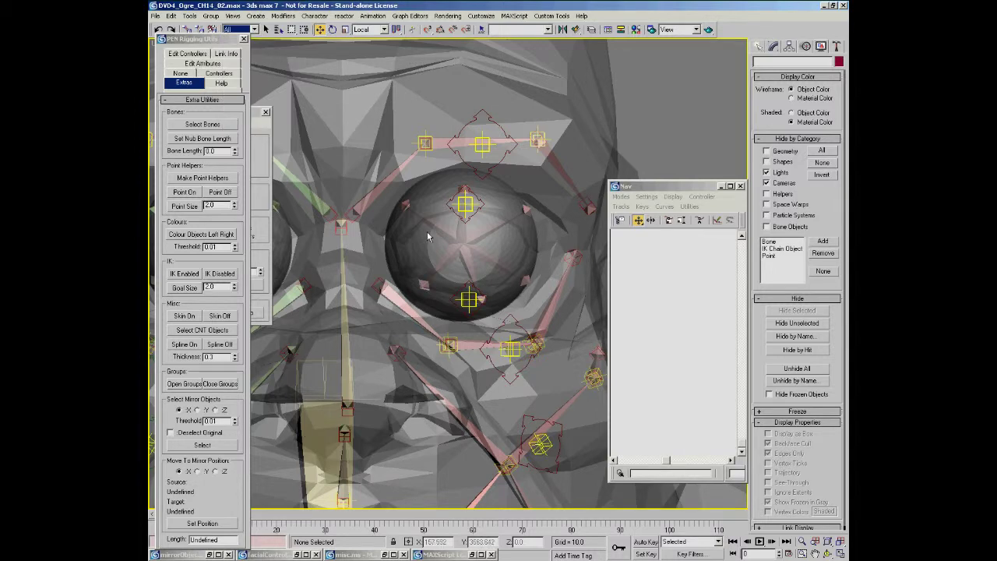
Select the six eyelid bones around the red-side eye and group each one locally with a point size of 0.5.
{"action": "left_click_drag", "start_coordinate": [428, 236], "coordinate": [495, 261]}
{"action": "middle_click_drag", "start_coordinate": [439, 264], "coordinate": [498, 253], "text": "alt"}
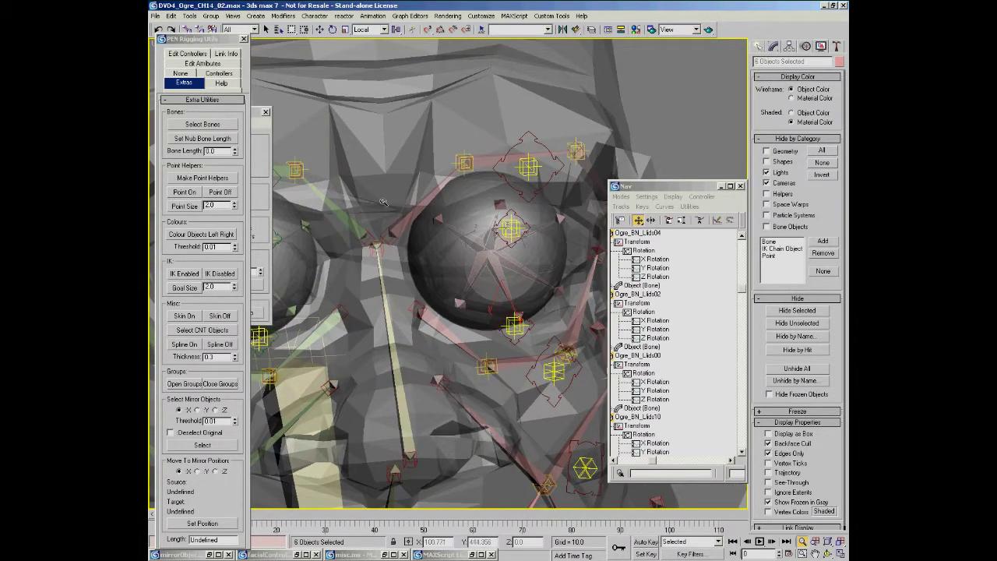
{"action": "left_click", "coordinate": [263, 181]}
{"action": "middle_click_drag", "start_coordinate": [465, 290], "coordinate": [470, 262]}
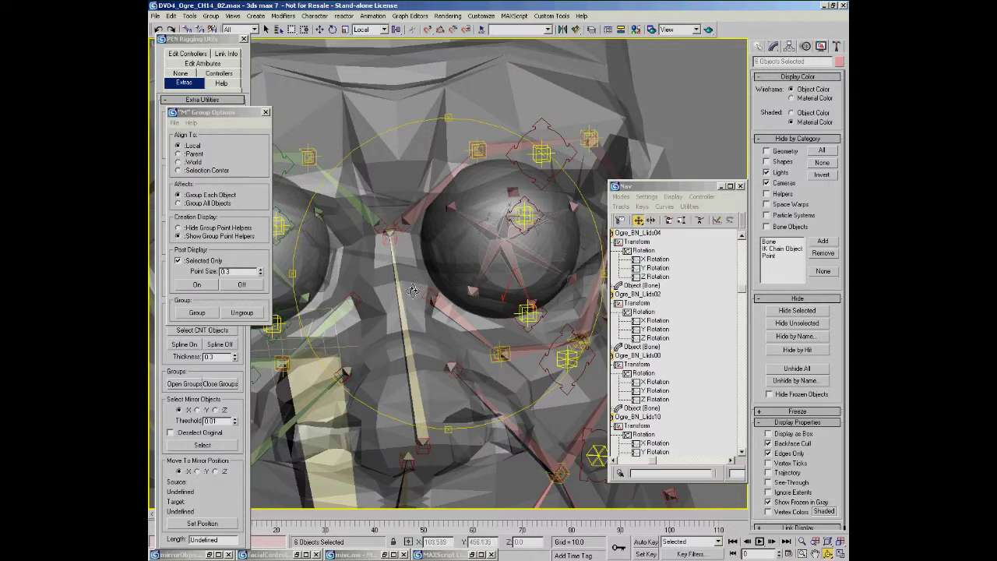
{"action": "middle_click_drag", "start_coordinate": [414, 275], "coordinate": [386, 294]}
{"action": "left_click", "coordinate": [261, 269]}
{"action": "left_click", "coordinate": [261, 270]}
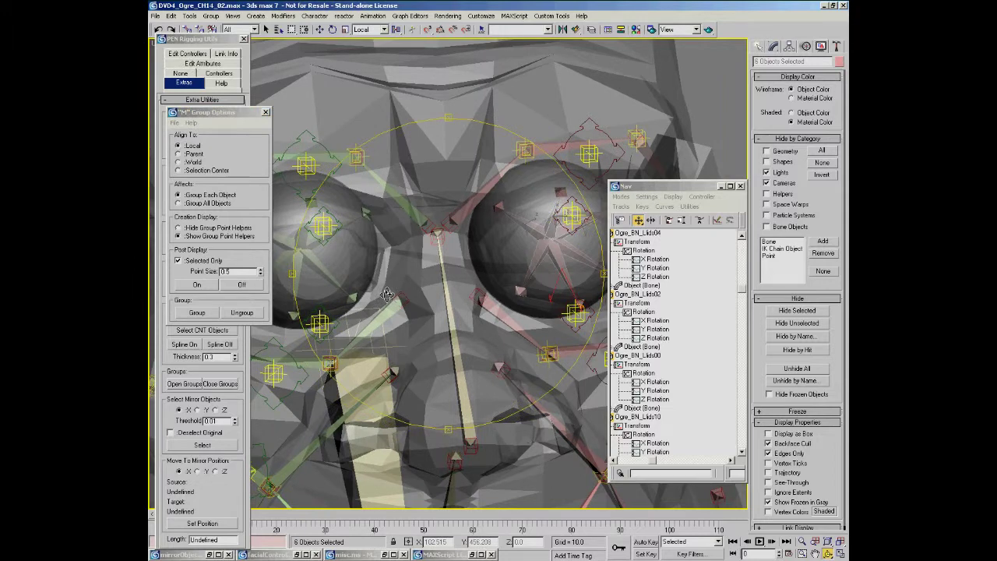
{"action": "left_click", "coordinate": [200, 314]}
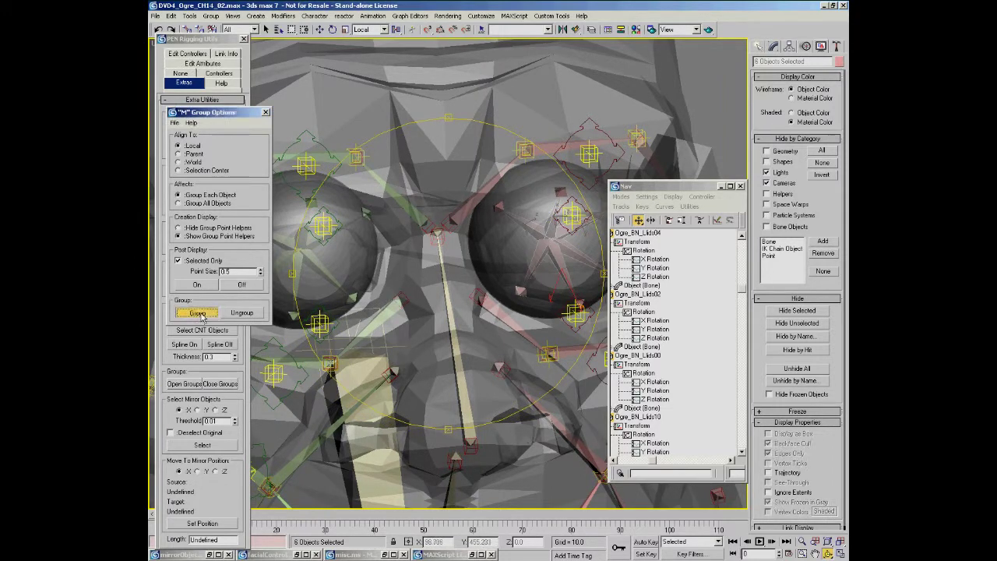
Link the six eyelid group helpers to the large central head bone, locking the selection while linking.
{"action": "mouse_move", "coordinate": [477, 266]}
{"action": "middle_mouse_down"}
{"action": "mouse_move", "coordinate": [446, 265]}
{"action": "mouse_move", "coordinate": [474, 269]}
{"action": "mouse_move", "coordinate": [488, 251]}
{"action": "mouse_move", "coordinate": [477, 280]}
{"action": "middle_mouse_up"}
{"action": "right_click", "coordinate": [478, 282]}
{"action": "left_click", "coordinate": [515, 208]}
{"action": "key", "text": "space"}
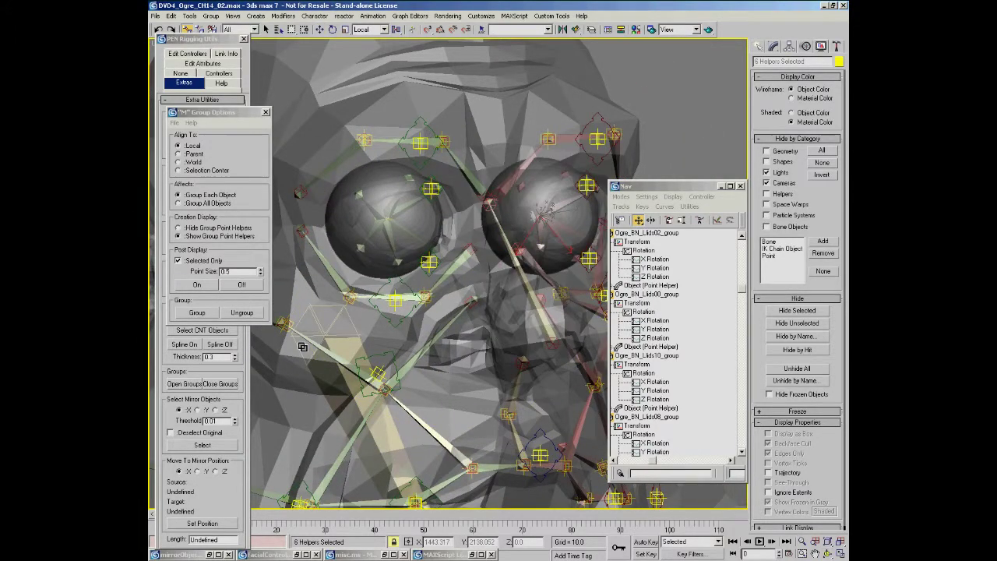
{"action": "left_click", "coordinate": [321, 324]}
{"action": "middle_click_drag", "start_coordinate": [437, 325], "coordinate": [419, 278], "text": "alt"}
{"action": "key", "text": "space"}
{"action": "right_click", "coordinate": [438, 279]}
{"action": "left_click", "coordinate": [461, 291]}
Examine eyelid bones Ogre_BN_Llids00 and Ogre_BN_Llids04 and their local axes around the eyeball.
{"action": "key", "text": "alt+z"}
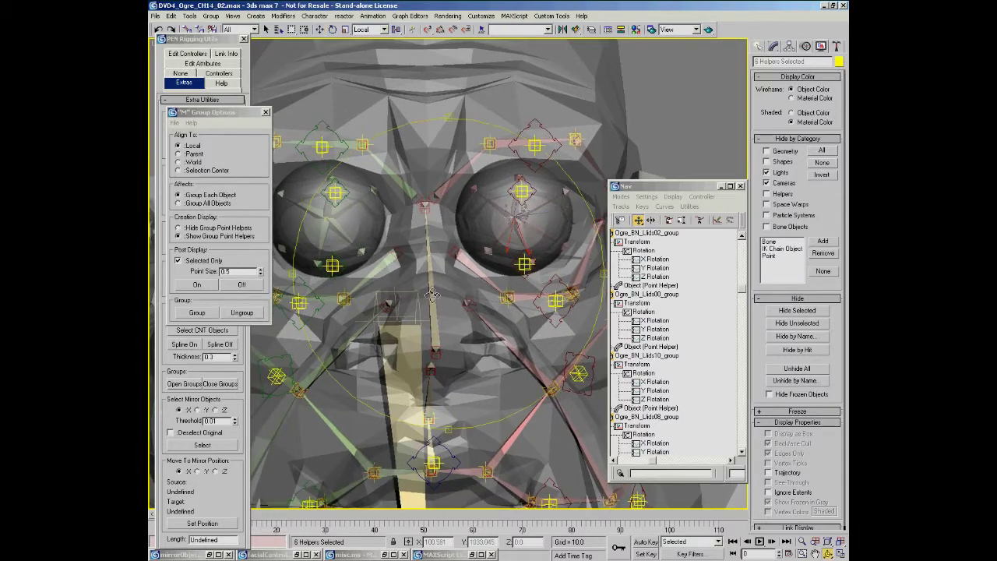
{"action": "left_click_drag", "start_coordinate": [562, 218], "coordinate": [554, 184]}
{"action": "right_click", "coordinate": [553, 185]}
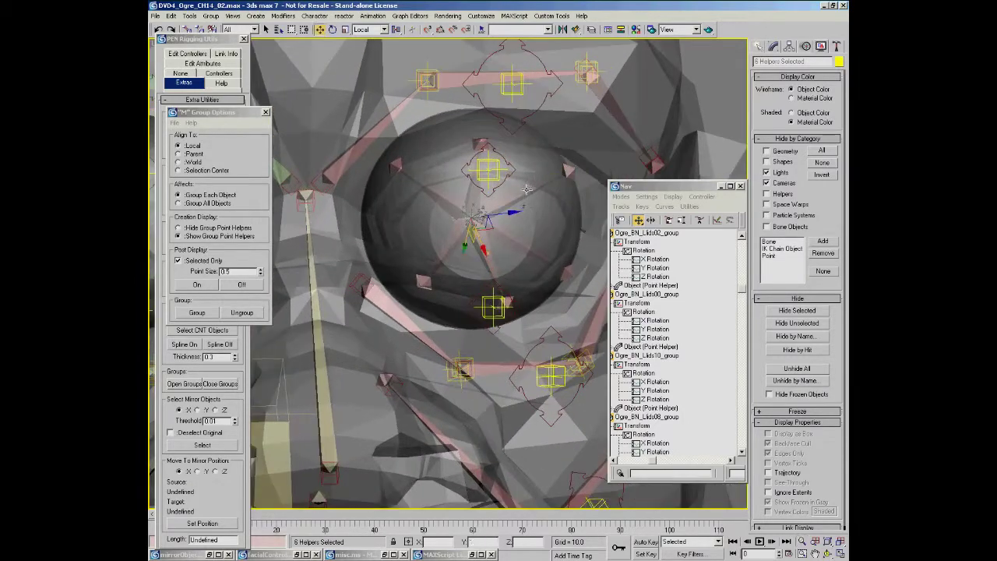
{"action": "left_click", "coordinate": [535, 189]}
{"action": "middle_click_drag", "start_coordinate": [504, 246], "coordinate": [482, 222]}
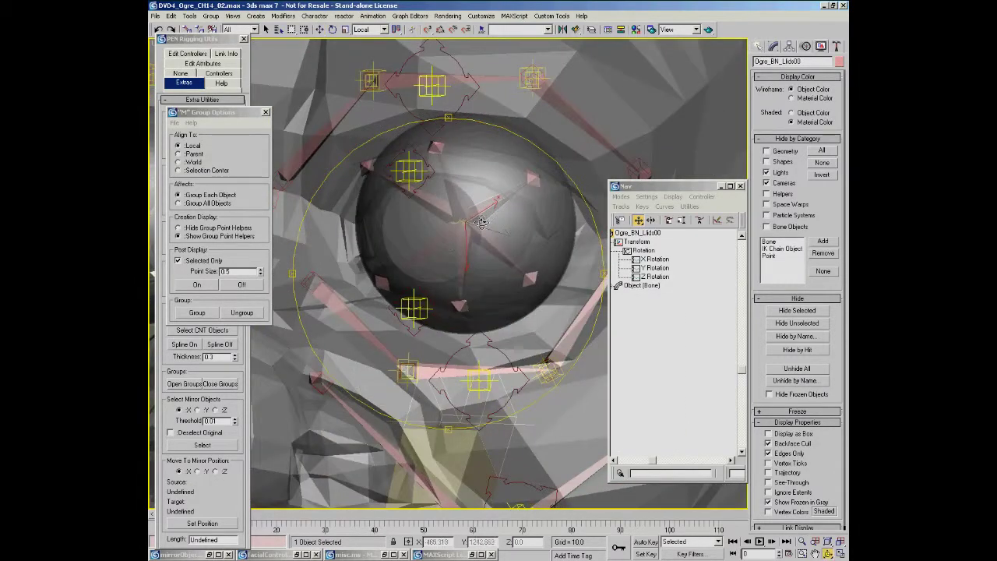
{"action": "middle_click_drag", "start_coordinate": [498, 265], "coordinate": [533, 243], "text": "alt"}
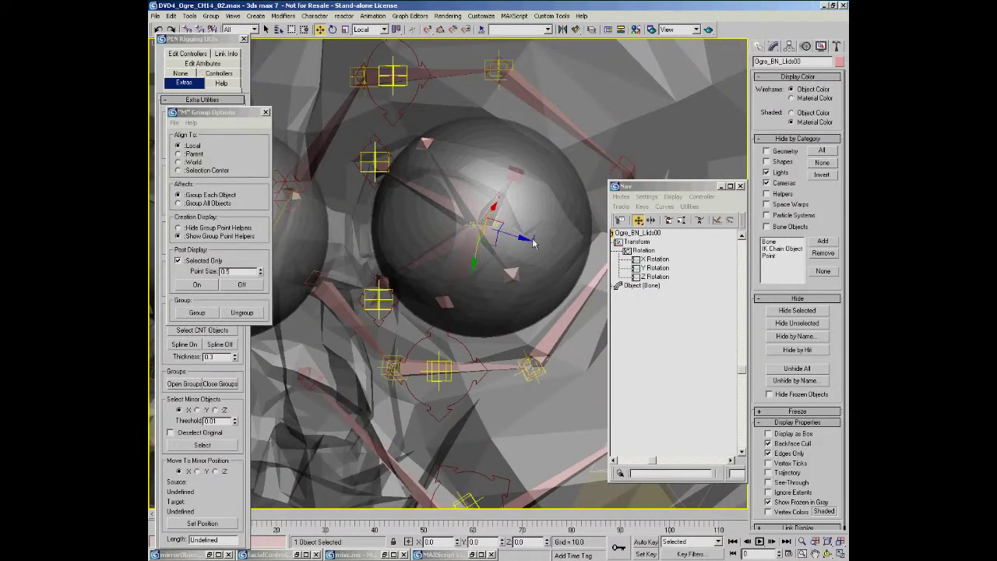
{"action": "left_click", "coordinate": [438, 205]}
{"action": "left_click", "coordinate": [437, 205]}
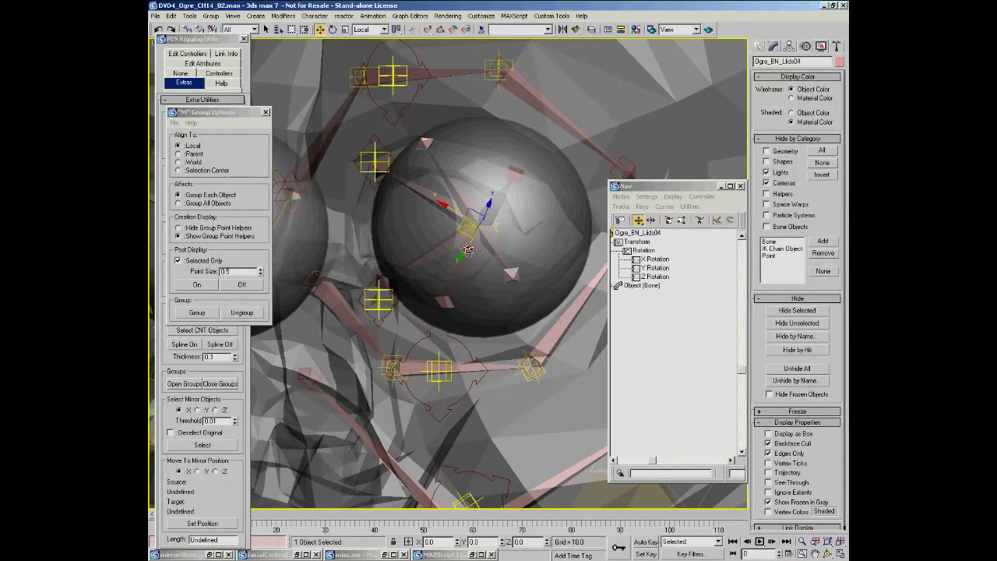
{"action": "middle_click_drag", "start_coordinate": [466, 247], "coordinate": [460, 168], "text": "alt"}
{"action": "middle_click_drag", "start_coordinate": [476, 184], "coordinate": [471, 216]}
{"action": "right_click", "coordinate": [452, 247]}
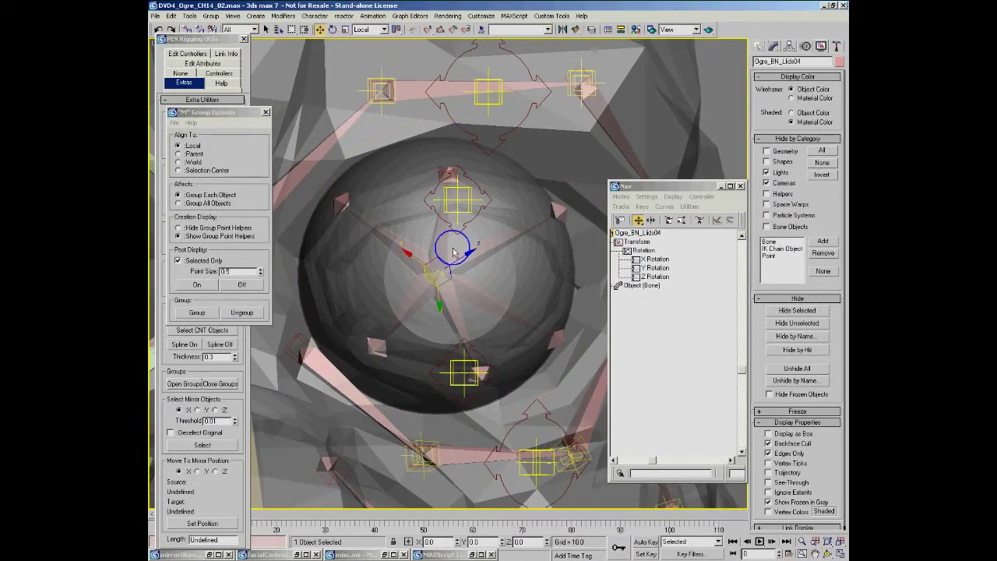
{"action": "middle_click_drag", "start_coordinate": [464, 261], "coordinate": [468, 263], "text": "alt"}
{"action": "left_click", "coordinate": [678, 322]}
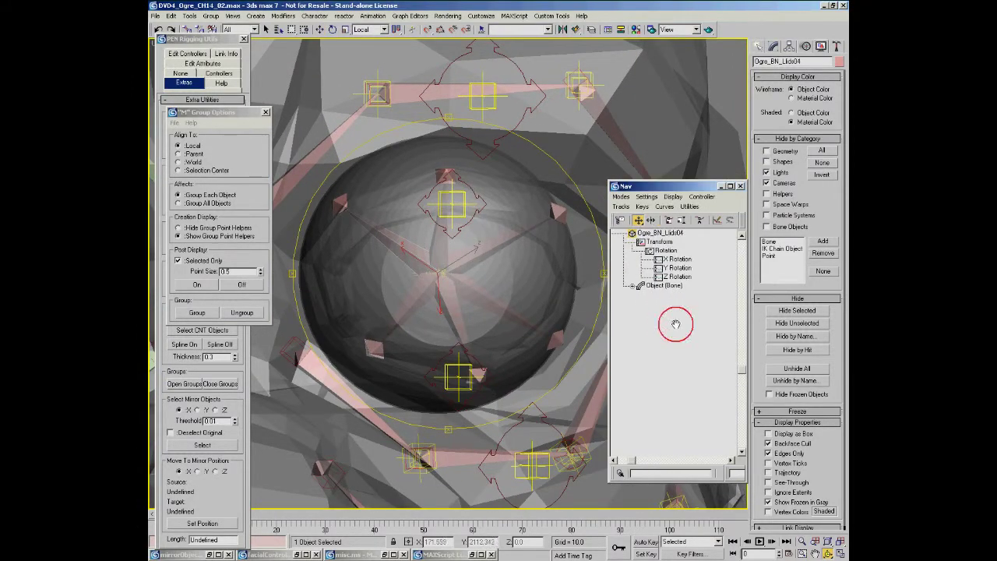
Select the upper eyelid bones Llids04, Llids02 and Llids00 and zero out their rotations.
{"action": "right_click", "coordinate": [446, 249]}
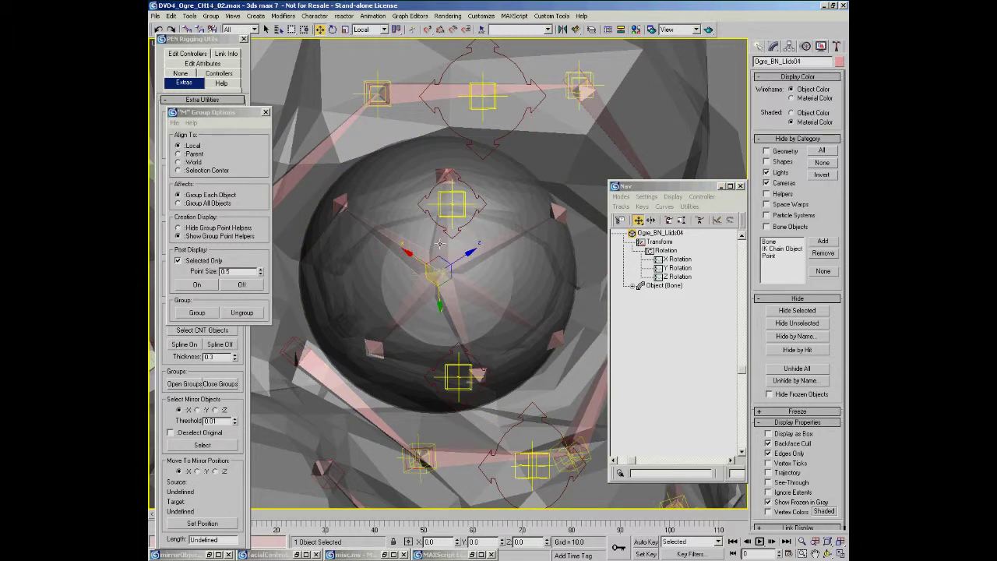
{"action": "left_click", "coordinate": [441, 243], "text": "ctrl"}
{"action": "left_click", "coordinate": [483, 250], "text": "ctrl"}
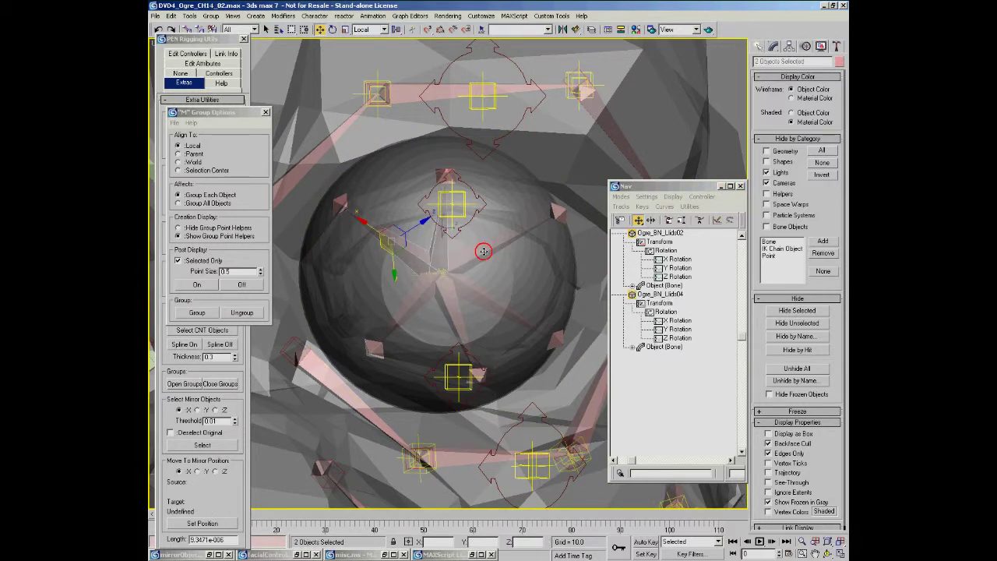
{"action": "left_click", "coordinate": [221, 47]}
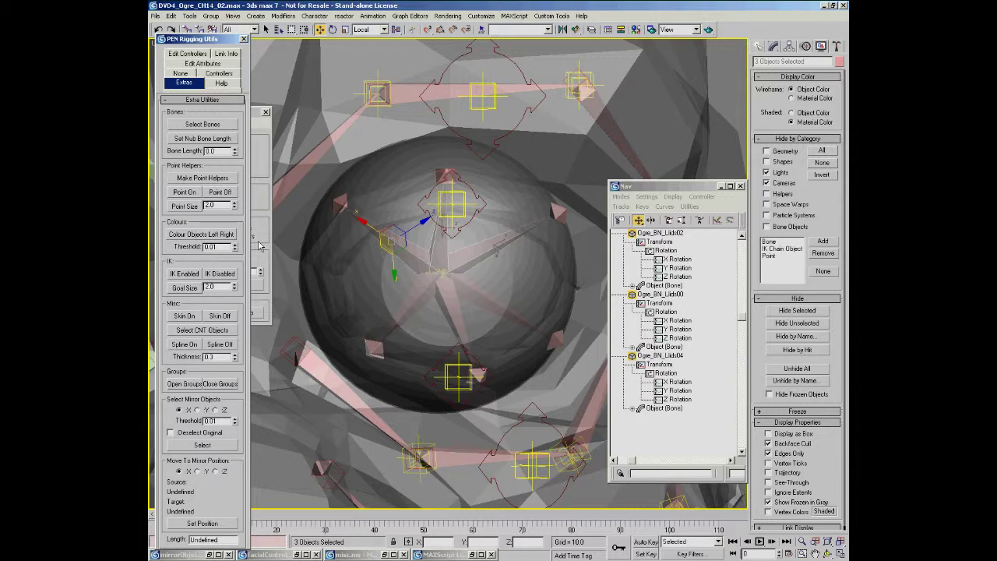
{"action": "left_click", "coordinate": [213, 75]}
{"action": "left_click", "coordinate": [219, 180]}
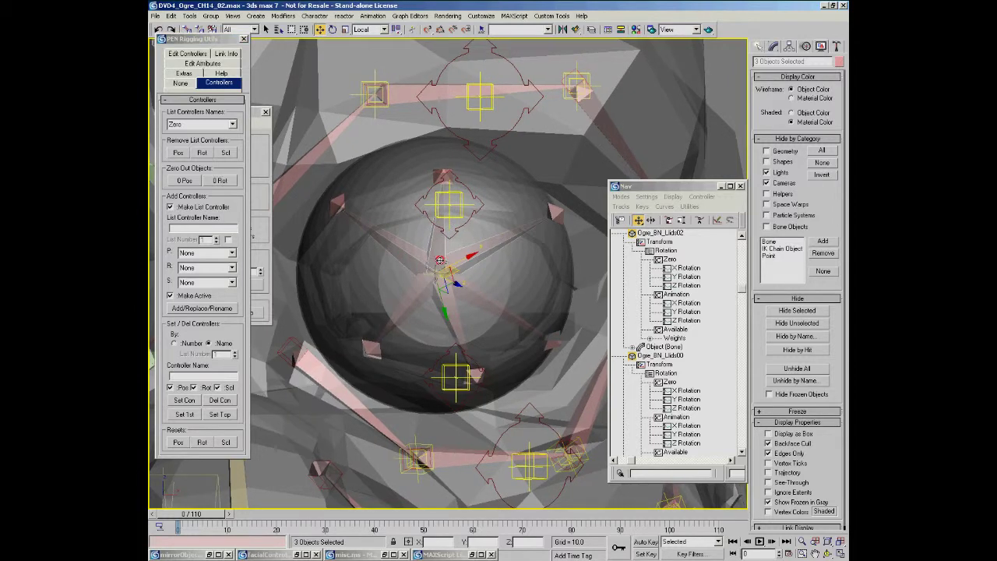
Compare the local axes of the inner upper-lid bone Ogre_BN_Llids04 with those of the upper eyelid arrow control.
{"action": "middle_click_drag", "start_coordinate": [441, 265], "coordinate": [438, 242], "text": "alt"}
{"action": "left_click", "coordinate": [386, 265]}
{"action": "left_click", "coordinate": [419, 247]}
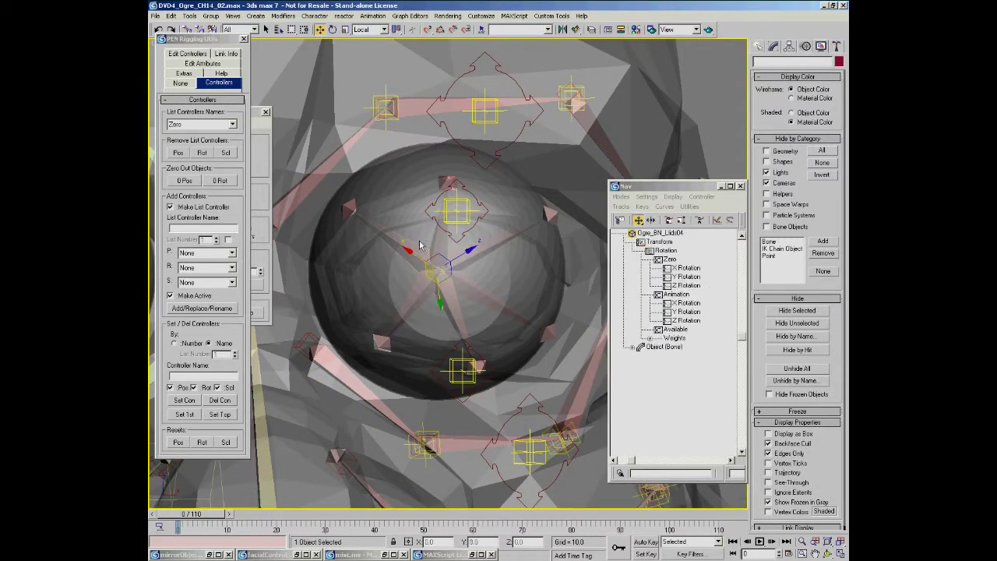
{"action": "middle_click_drag", "start_coordinate": [468, 247], "coordinate": [434, 263], "text": "alt"}
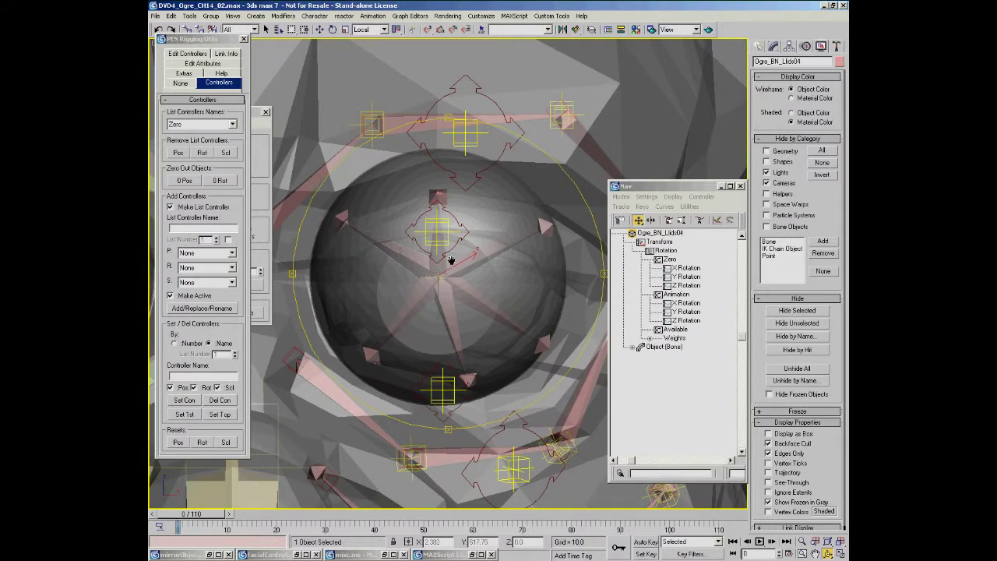
{"action": "mouse_move", "coordinate": [451, 260]}
{"action": "middle_mouse_down", "text": "alt"}
{"action": "mouse_move", "coordinate": [461, 257]}
{"action": "mouse_move", "coordinate": [444, 260]}
{"action": "middle_mouse_up", "text": "alt"}
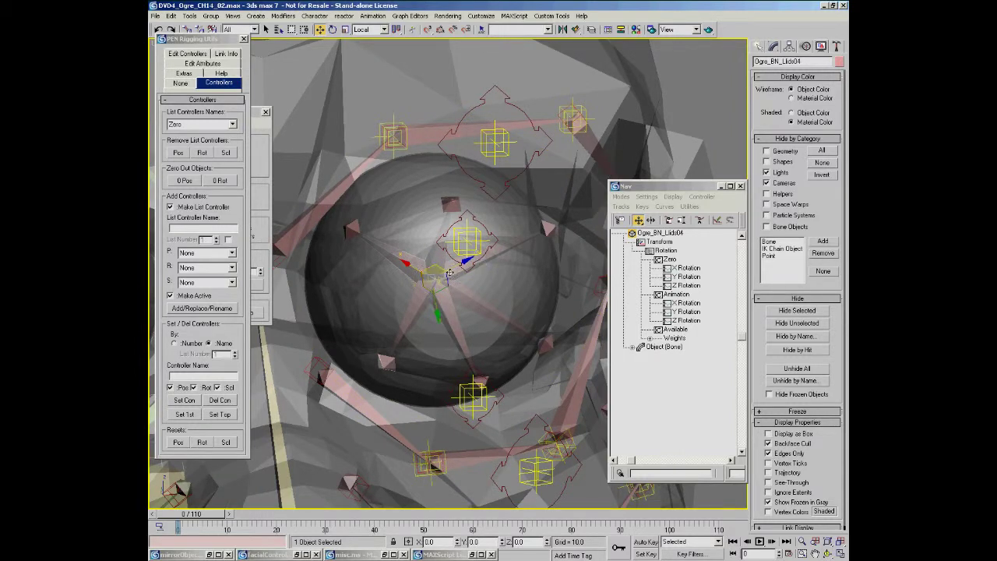
{"action": "left_click", "coordinate": [471, 238]}
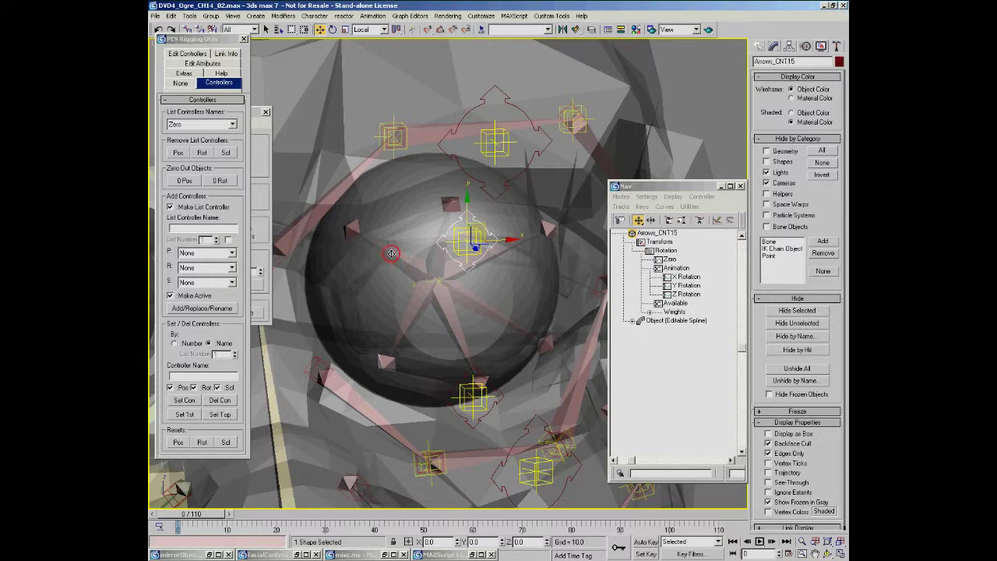
{"action": "left_click", "coordinate": [413, 269]}
{"action": "right_click", "coordinate": [405, 259]}
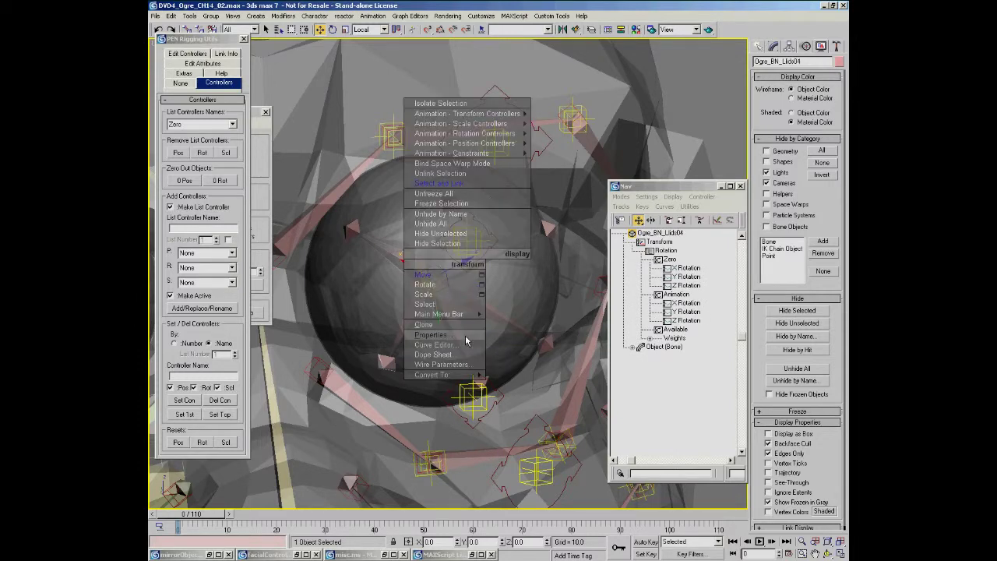
{"action": "left_click", "coordinate": [460, 364]}
{"action": "mouse_move", "coordinate": [430, 284]}
{"action": "mouse_move", "coordinate": [493, 285]}
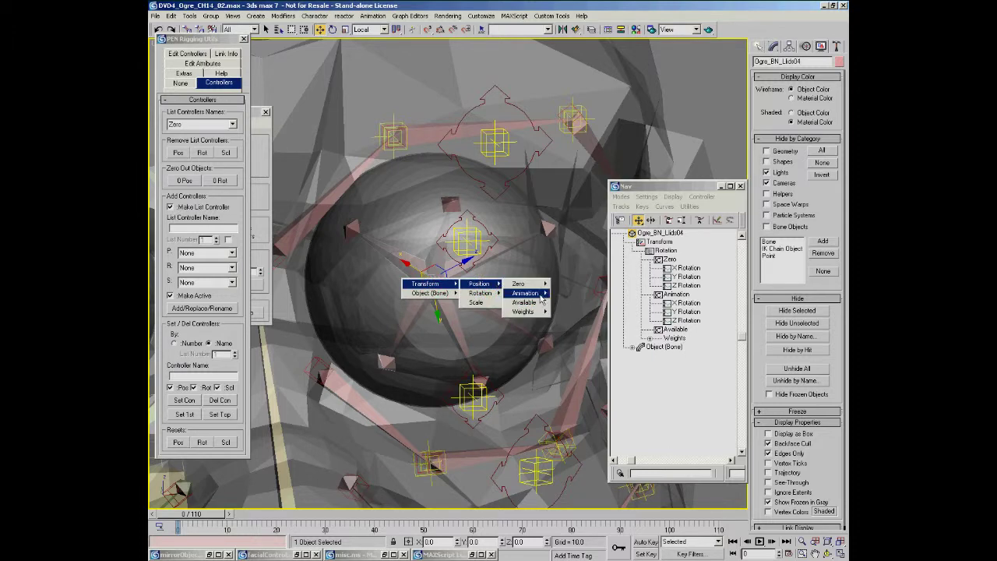
{"action": "mouse_move", "coordinate": [540, 297]}
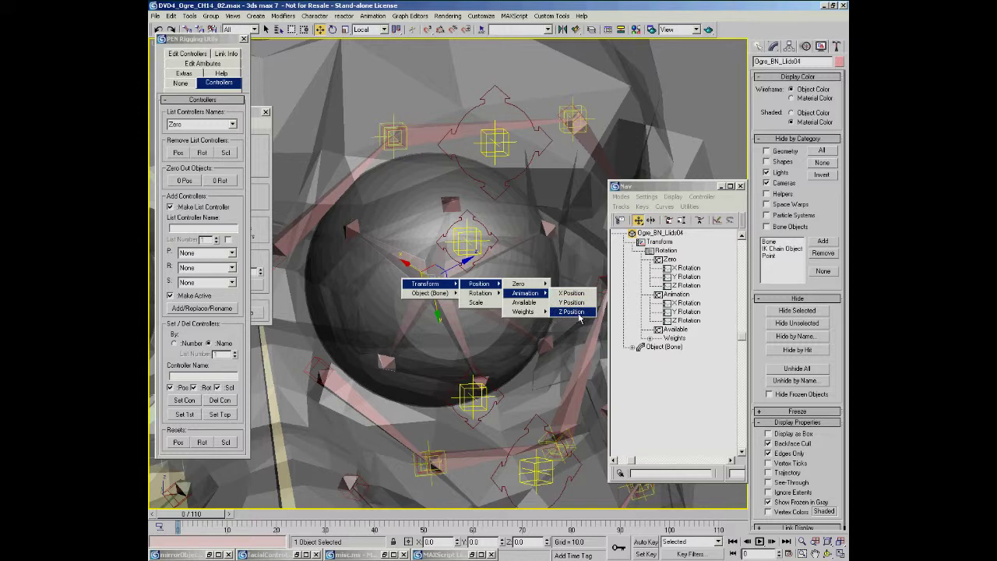
{"action": "left_click", "coordinate": [580, 315]}
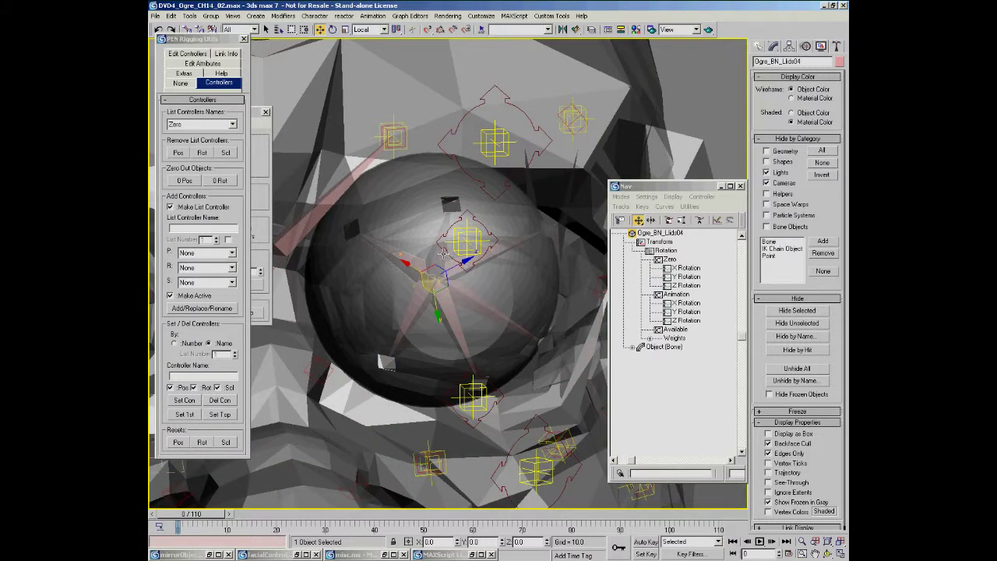
Assign a Float List controller to the Animation Z Rotation tracks of upper eyelid bones Llids04, Llids02 and Llids00.
{"action": "left_click", "coordinate": [437, 253], "text": "ctrl"}
{"action": "left_click", "coordinate": [513, 249], "text": "ctrl"}
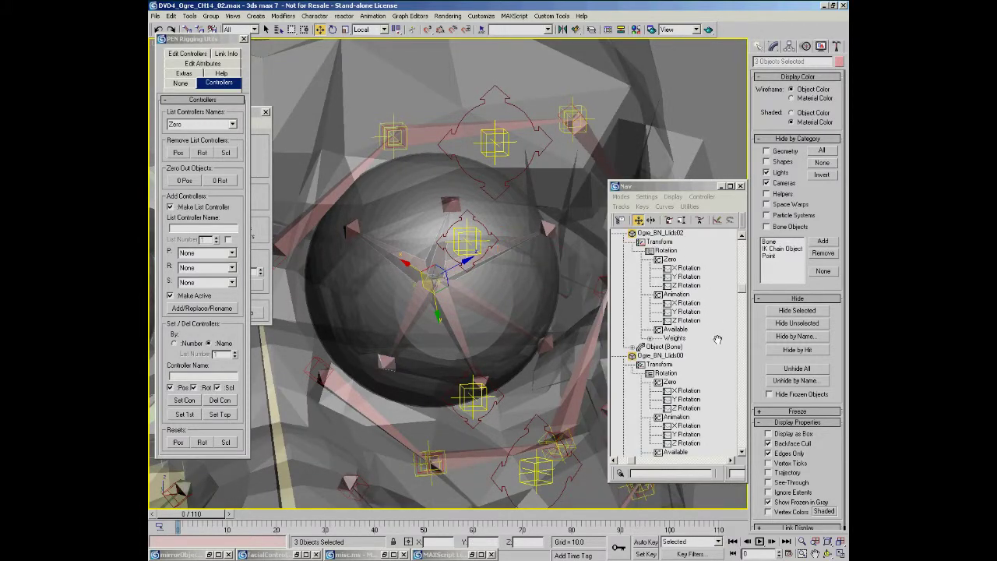
{"action": "left_click", "coordinate": [620, 220]}
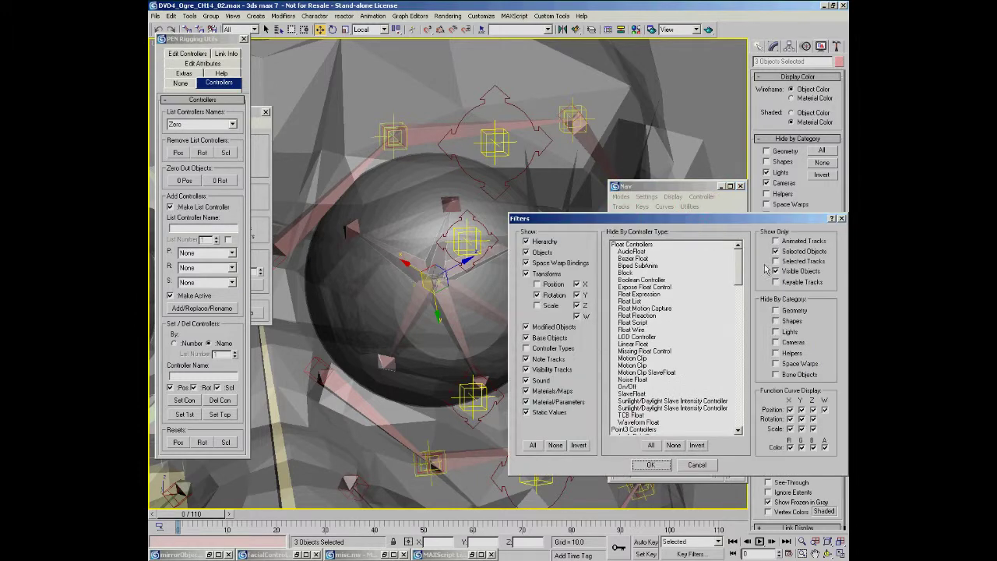
{"action": "left_click", "coordinate": [841, 219]}
{"action": "middle_click_drag", "start_coordinate": [725, 299], "coordinate": [720, 279]}
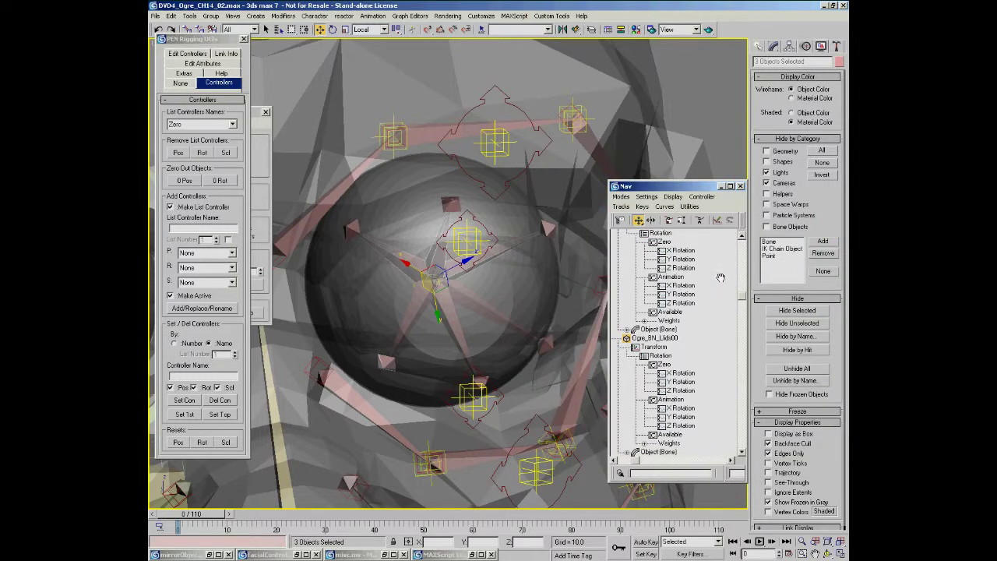
{"action": "left_click", "coordinate": [677, 303]}
{"action": "middle_click_drag", "start_coordinate": [705, 341], "coordinate": [716, 261]}
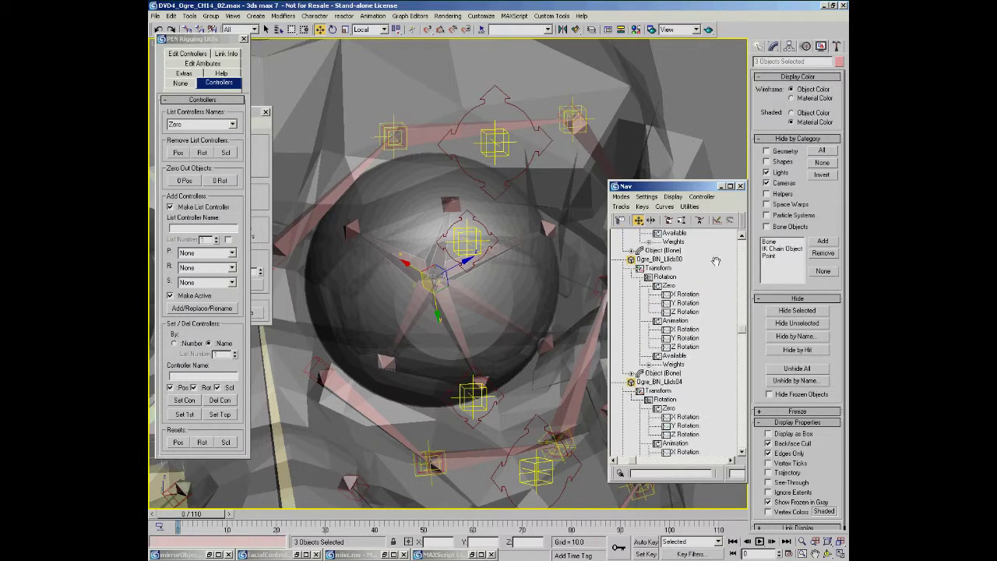
{"action": "left_click", "coordinate": [688, 350], "text": "ctrl"}
{"action": "middle_click_drag", "start_coordinate": [713, 360], "coordinate": [719, 281]}
{"action": "left_click", "coordinate": [694, 393], "text": "ctrl"}
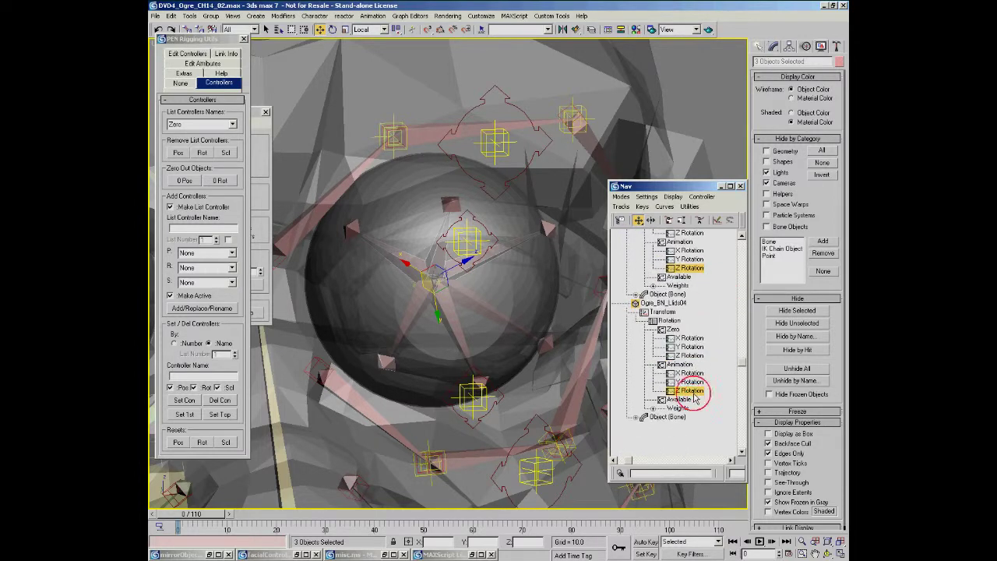
{"action": "right_click", "coordinate": [692, 391]}
{"action": "left_click", "coordinate": [726, 411]}
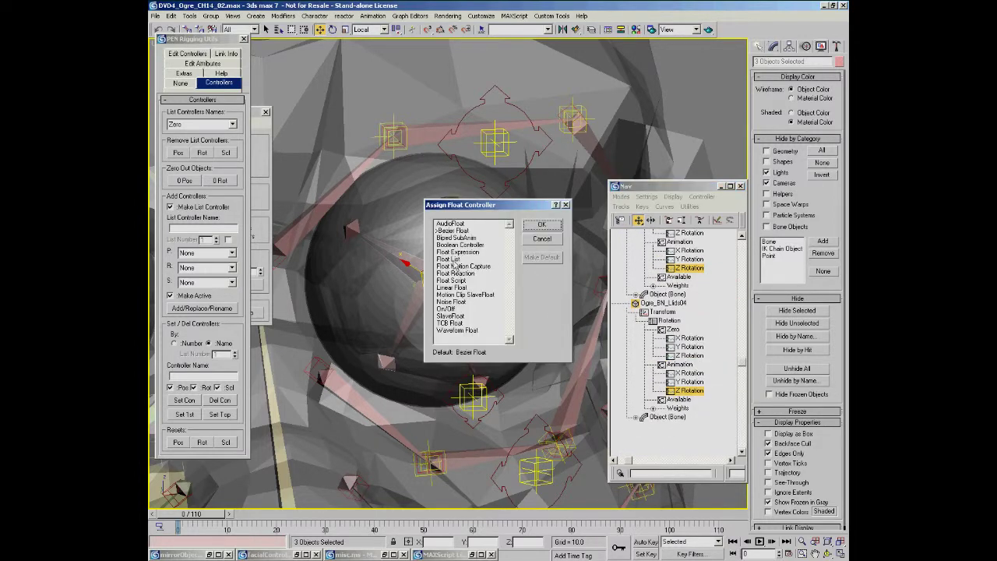
{"action": "left_click", "coordinate": [450, 259]}
{"action": "left_click", "coordinate": [542, 223]}
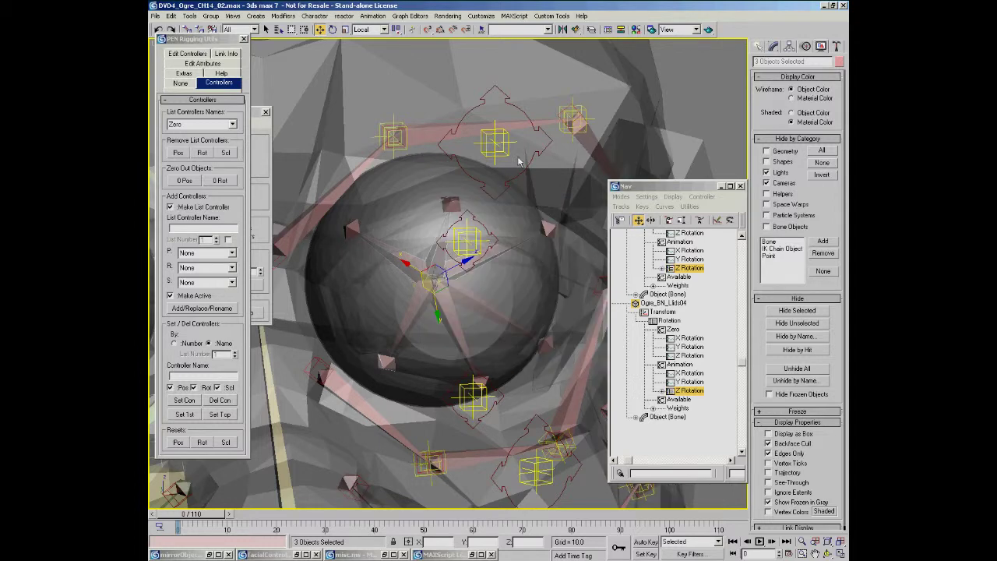
Pair the Available slot under Ogre_BN_Llids04's Animation Z Rotation with Arrows_CNT15's Animation Y Position for parameter wiring.
{"action": "left_click", "coordinate": [419, 266]}
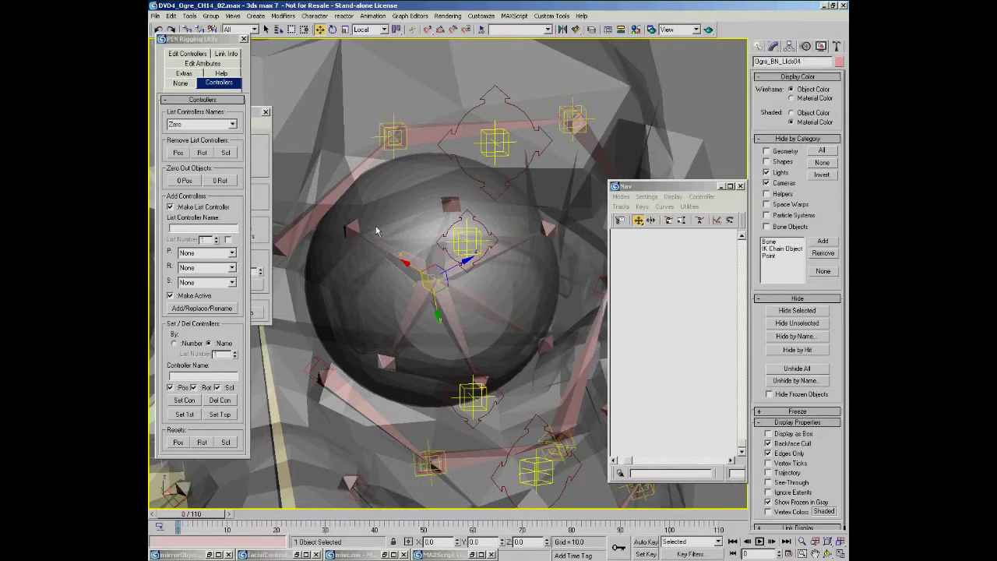
{"action": "right_click", "coordinate": [410, 242]}
{"action": "left_click", "coordinate": [450, 349]}
{"action": "right_click", "coordinate": [433, 282]}
{"action": "mouse_move", "coordinate": [444, 284]}
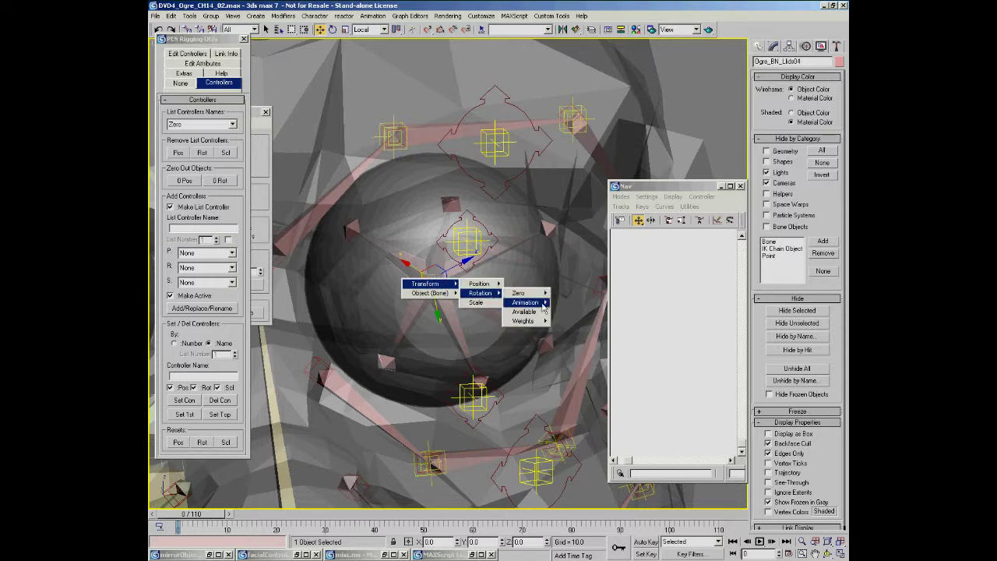
{"action": "mouse_move", "coordinate": [543, 307]}
{"action": "mouse_move", "coordinate": [572, 325]}
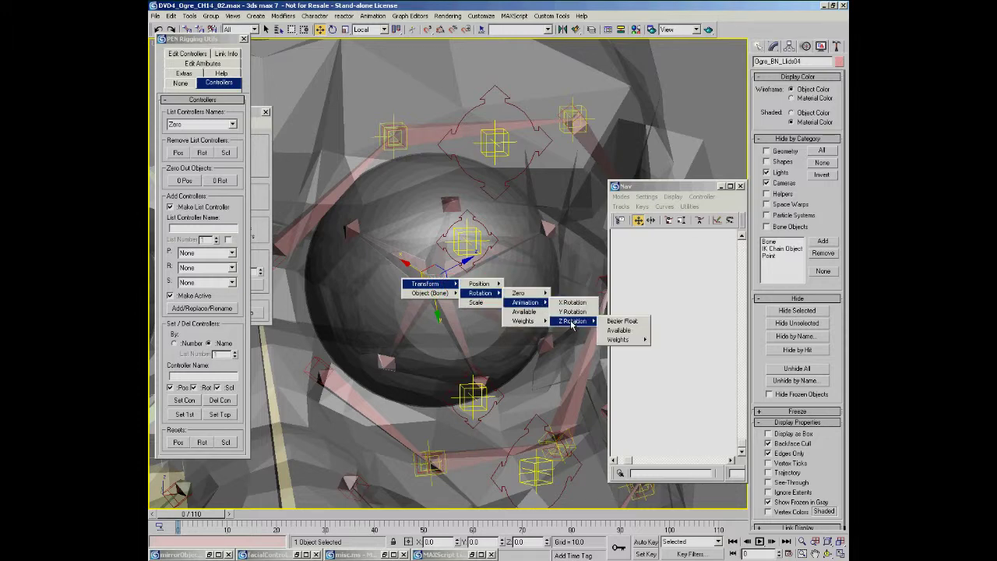
{"action": "left_click", "coordinate": [634, 334]}
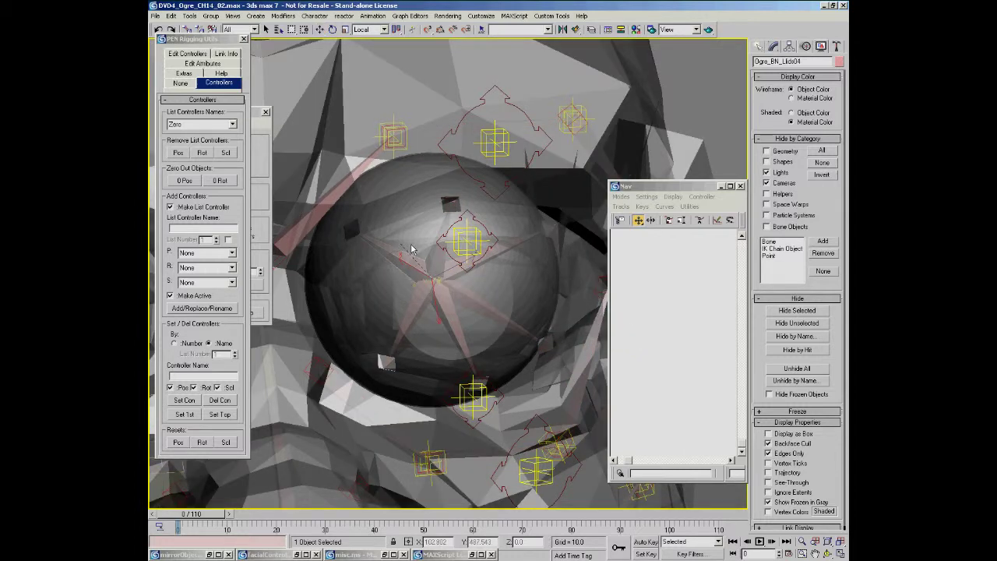
{"action": "left_click", "coordinate": [481, 226]}
{"action": "mouse_move", "coordinate": [467, 230]}
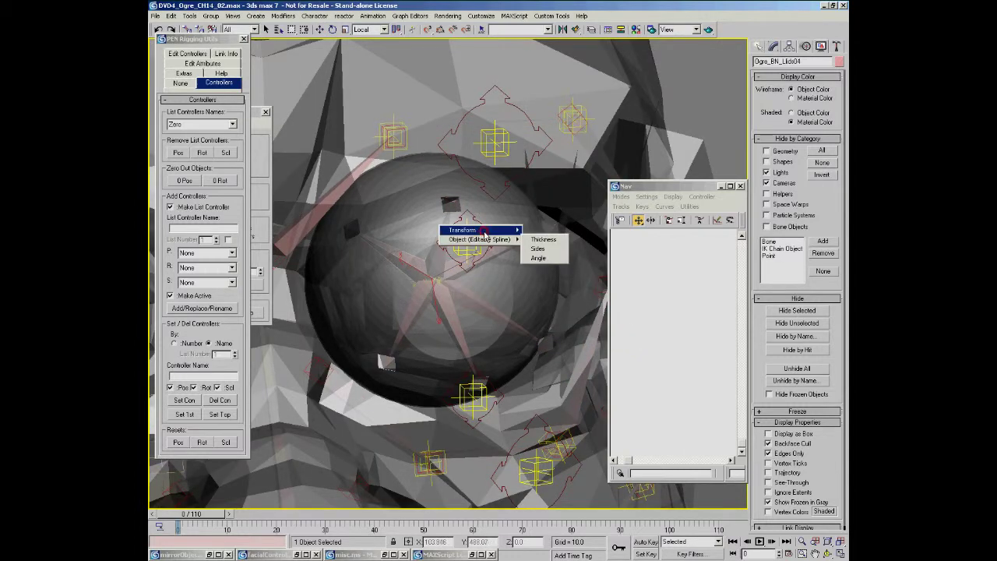
{"action": "mouse_move", "coordinate": [542, 229]}
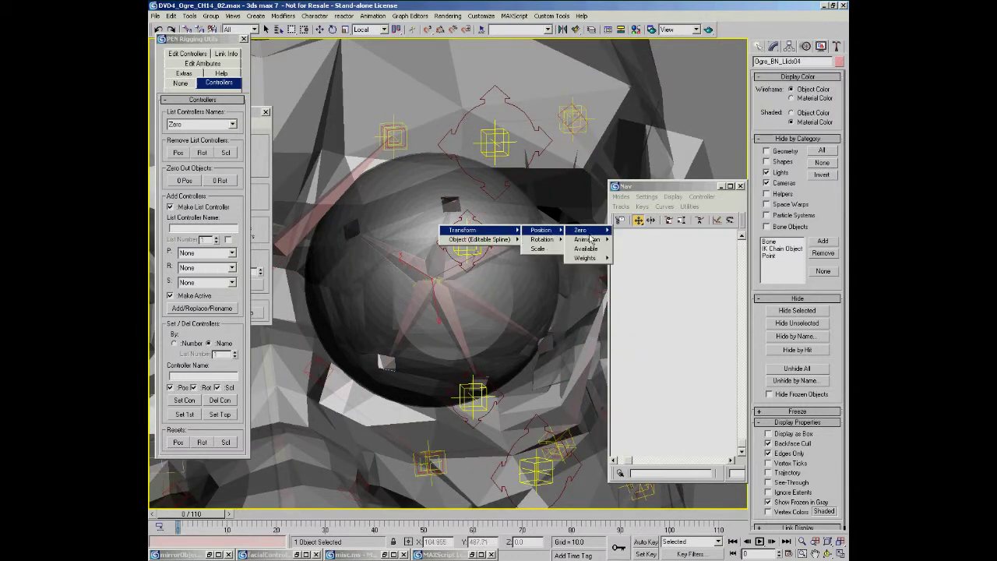
{"action": "mouse_move", "coordinate": [588, 239]}
{"action": "left_click", "coordinate": [632, 250]}
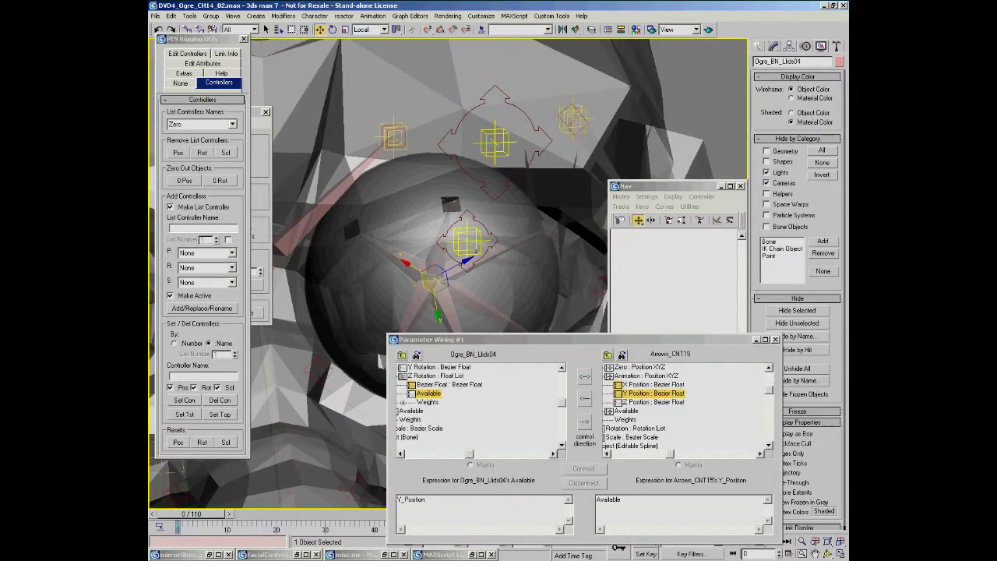
Connect the wire one way so Arrows_CNT15's Y Position drives Ogre_BN_Llids04, and test it by moving the arrow control vertically.
{"action": "left_click", "coordinate": [585, 398]}
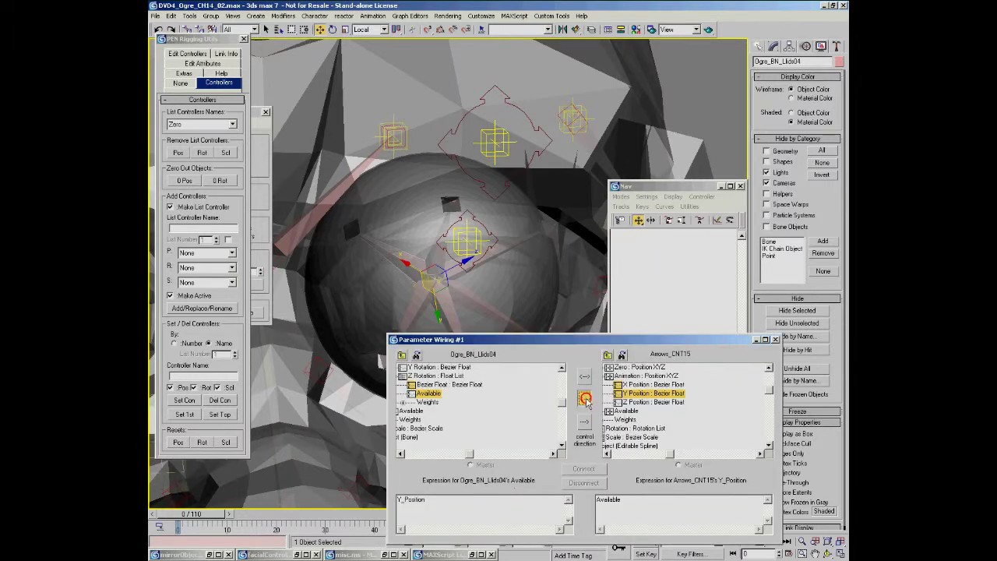
{"action": "left_click", "coordinate": [488, 227]}
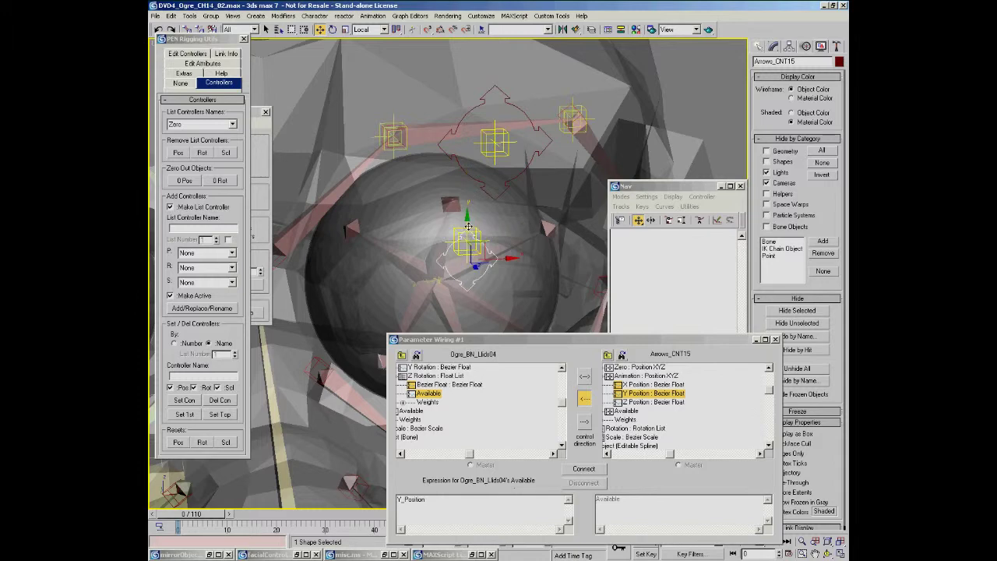
{"action": "left_click_drag", "start_coordinate": [468, 226], "coordinate": [512, 260]}
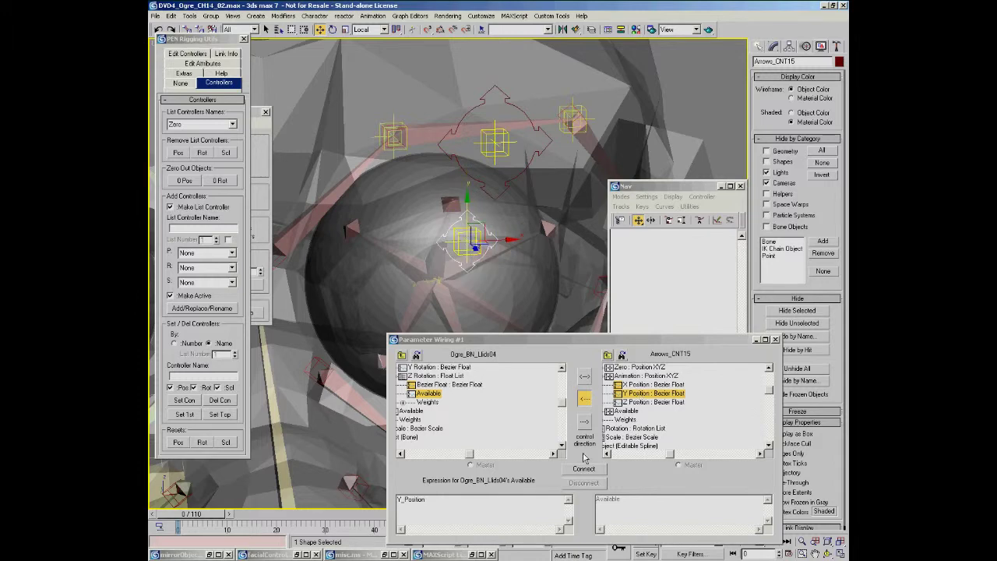
{"action": "left_click", "coordinate": [584, 468]}
{"action": "left_click_drag", "start_coordinate": [467, 215], "coordinate": [475, 195]}
{"action": "right_click", "coordinate": [472, 193]}
Change the Llids04 wire expression to -Y_Position, update it, and test the lid by moving the arrow control vertically.
{"action": "left_click", "coordinate": [457, 498]}
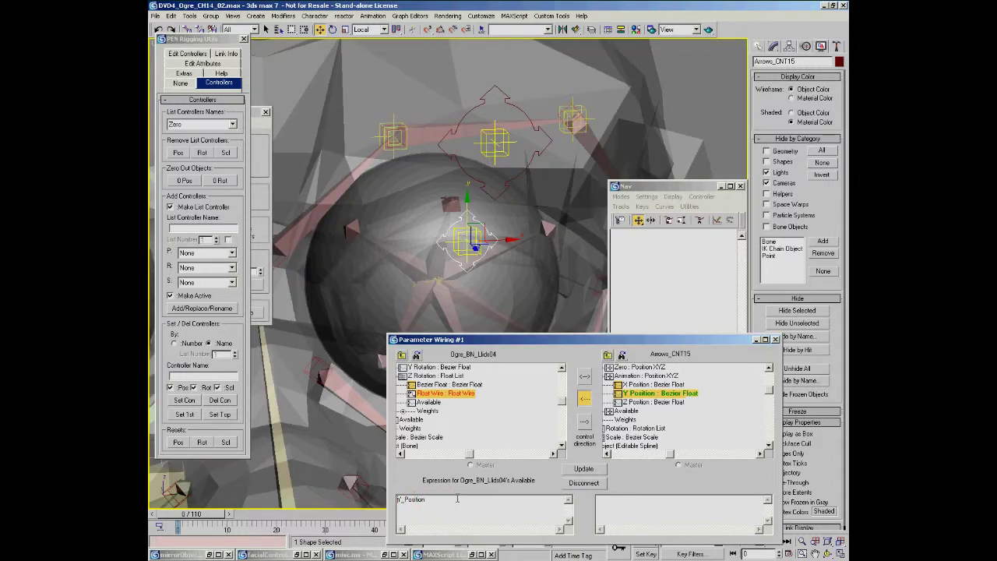
{"action": "key", "text": "Home"}
{"action": "type", "text": "-"}
{"action": "left_click", "coordinate": [582, 470]}
{"action": "mouse_move", "coordinate": [470, 212]}
{"action": "left_mouse_down"}
{"action": "mouse_move", "coordinate": [465, 252]}
{"action": "mouse_move", "coordinate": [470, 218]}
{"action": "mouse_move", "coordinate": [482, 263]}
{"action": "mouse_move", "coordinate": [476, 218]}
{"action": "left_mouse_up"}
{"action": "right_click", "coordinate": [476, 218]}
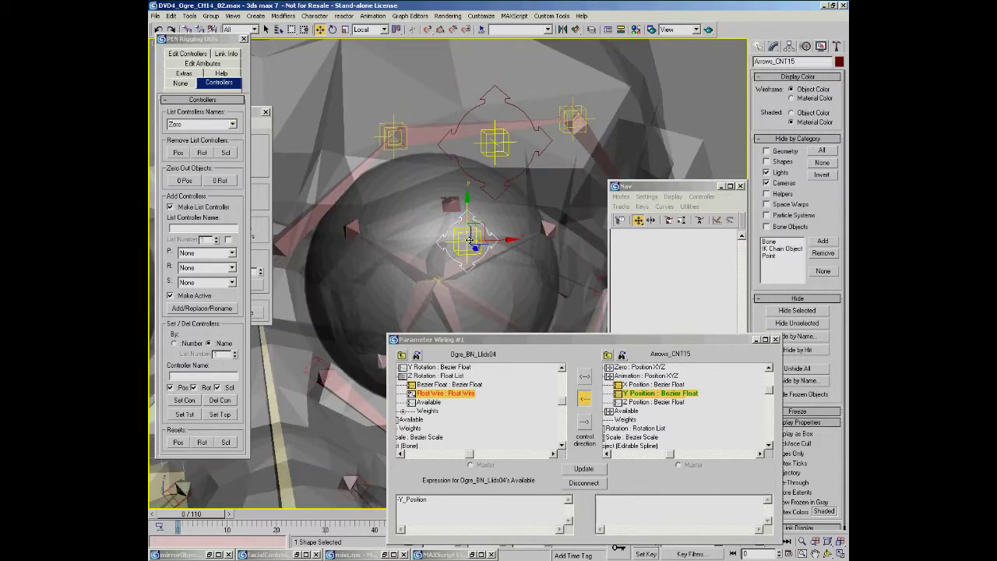
{"action": "mouse_move", "coordinate": [467, 220]}
{"action": "left_mouse_down"}
{"action": "mouse_move", "coordinate": [471, 257]}
{"action": "mouse_move", "coordinate": [476, 209]}
{"action": "left_mouse_up"}
{"action": "right_click", "coordinate": [476, 209]}
Wire the Available slot under Ogre_BN_Llids02's Animation Z Rotation so that Arrows_CNT15's Animation Y Position drives it one way.
{"action": "left_click_drag", "start_coordinate": [600, 343], "coordinate": [416, 319]}
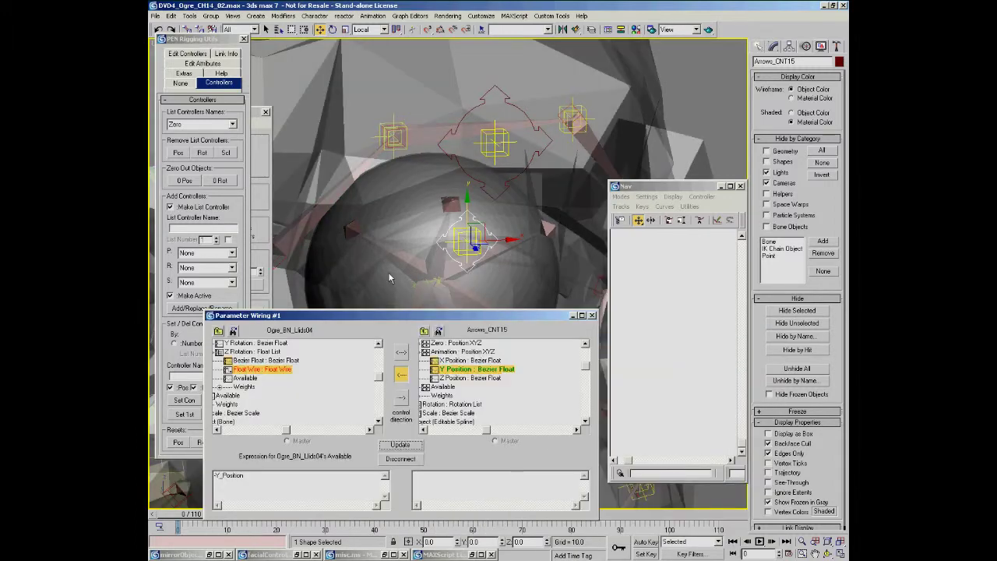
{"action": "left_click", "coordinate": [437, 257]}
{"action": "right_click", "coordinate": [425, 227]}
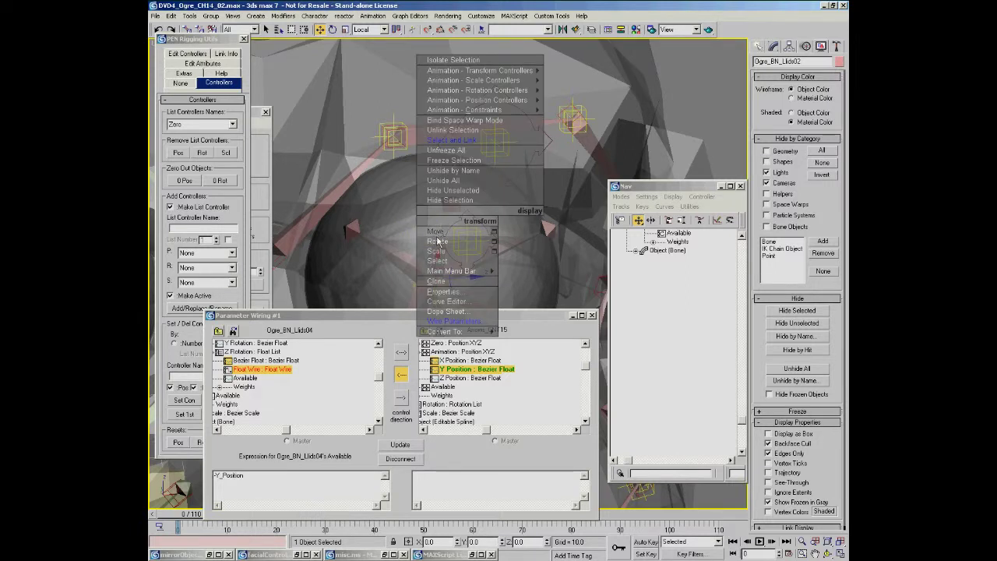
{"action": "left_click", "coordinate": [454, 321]}
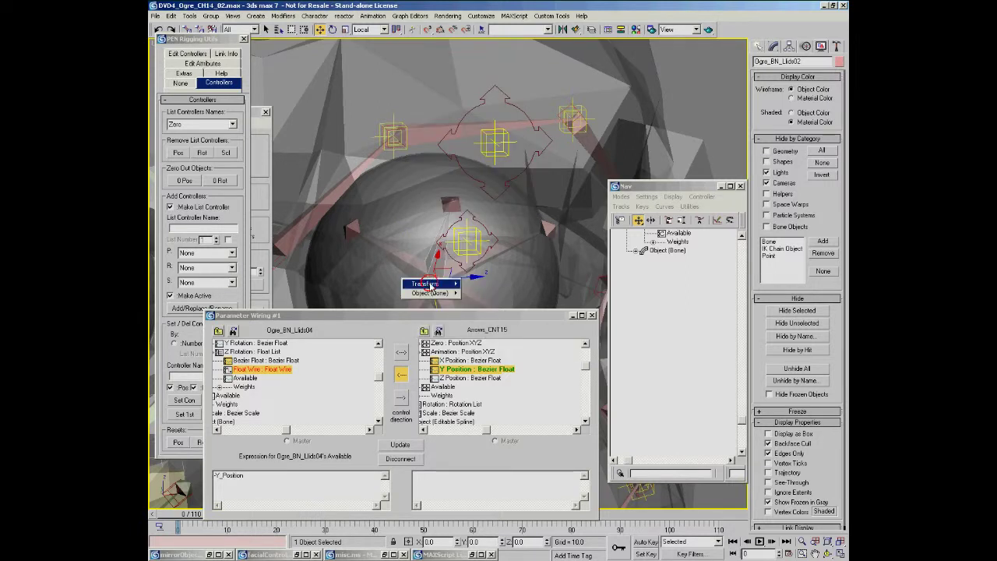
{"action": "mouse_move", "coordinate": [430, 285]}
{"action": "mouse_move", "coordinate": [491, 288]}
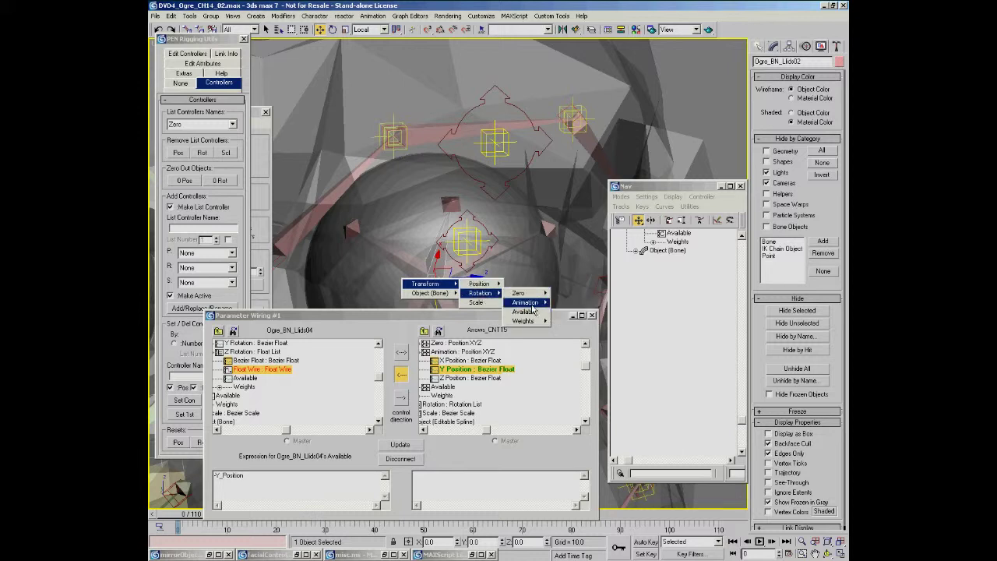
{"action": "mouse_move", "coordinate": [527, 303]}
{"action": "mouse_move", "coordinate": [576, 321]}
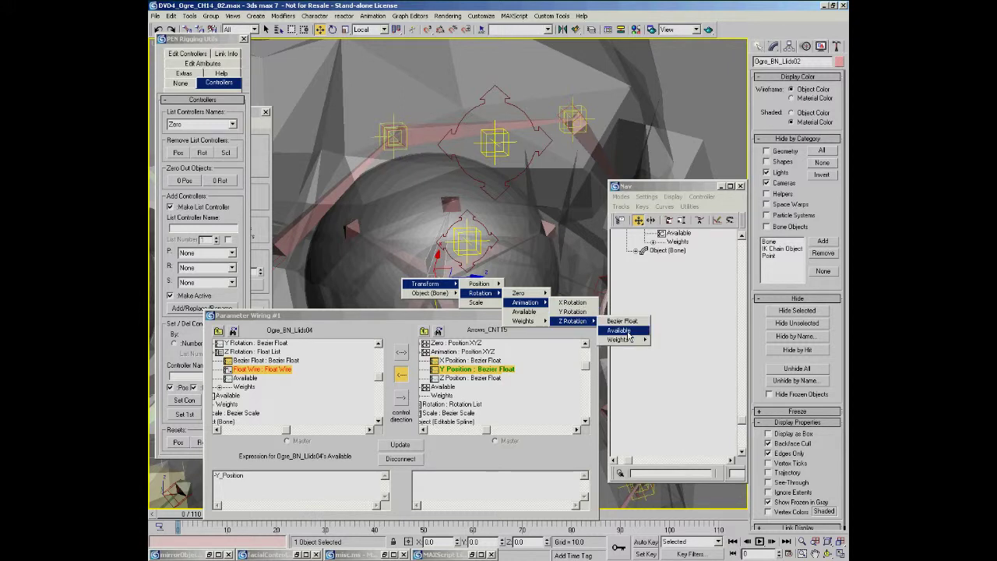
{"action": "left_click", "coordinate": [626, 330]}
{"action": "left_click", "coordinate": [484, 226]}
{"action": "mouse_move", "coordinate": [486, 226]}
{"action": "left_click", "coordinate": [553, 227]}
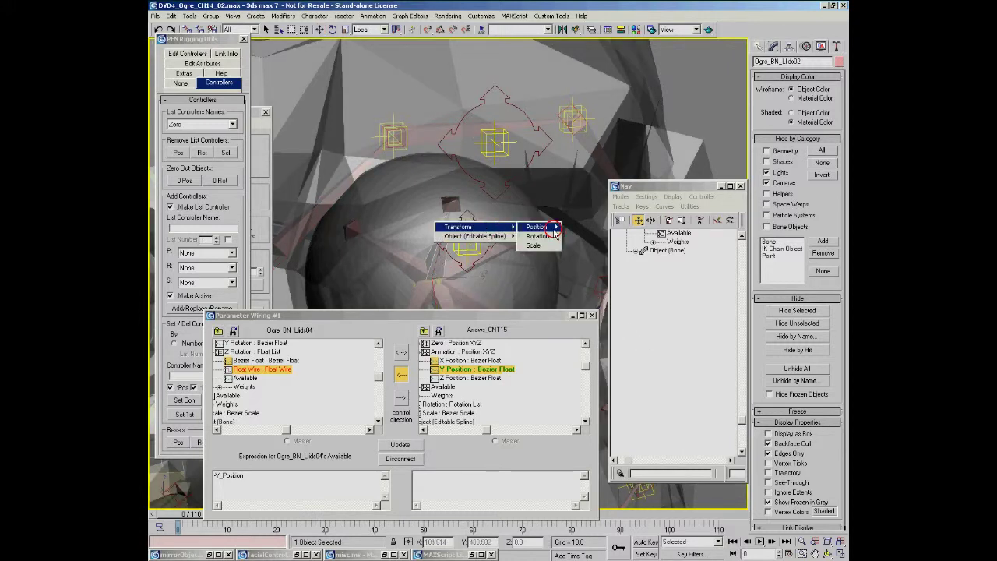
{"action": "mouse_move", "coordinate": [583, 234]}
{"action": "left_click", "coordinate": [633, 251]}
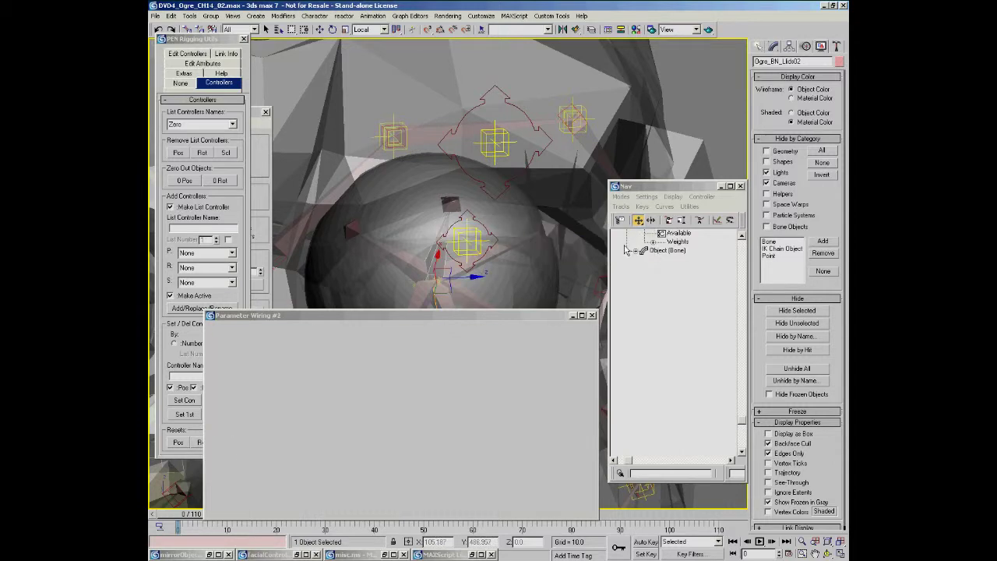
{"action": "left_click", "coordinate": [402, 374]}
{"action": "left_click", "coordinate": [400, 444]}
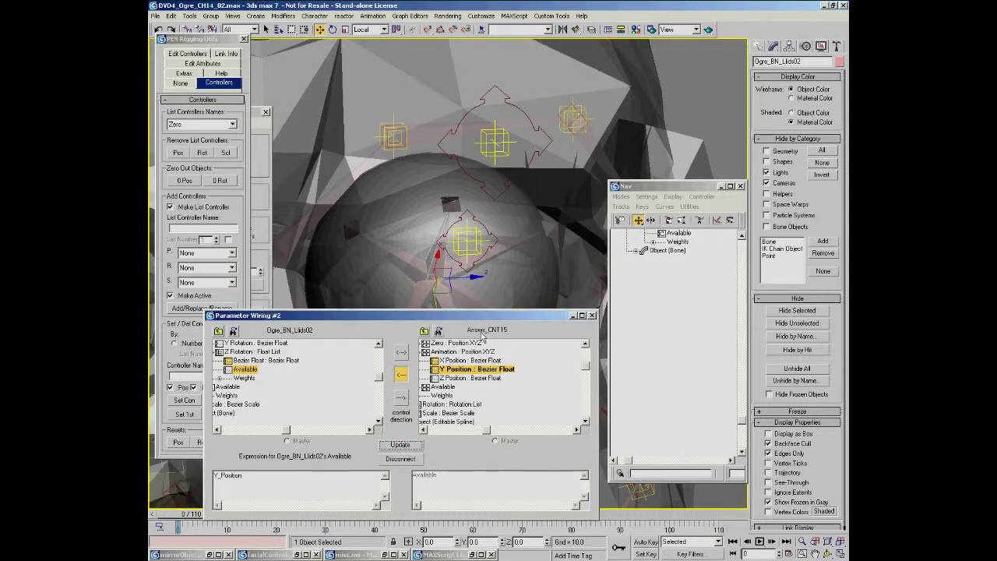
Pair the Available slot under Ogre_BN_Llids00's Animation Z Rotation with Arrows_CNT15's Animation Y Position for parameter wiring.
{"action": "left_click_drag", "start_coordinate": [501, 318], "coordinate": [532, 312]}
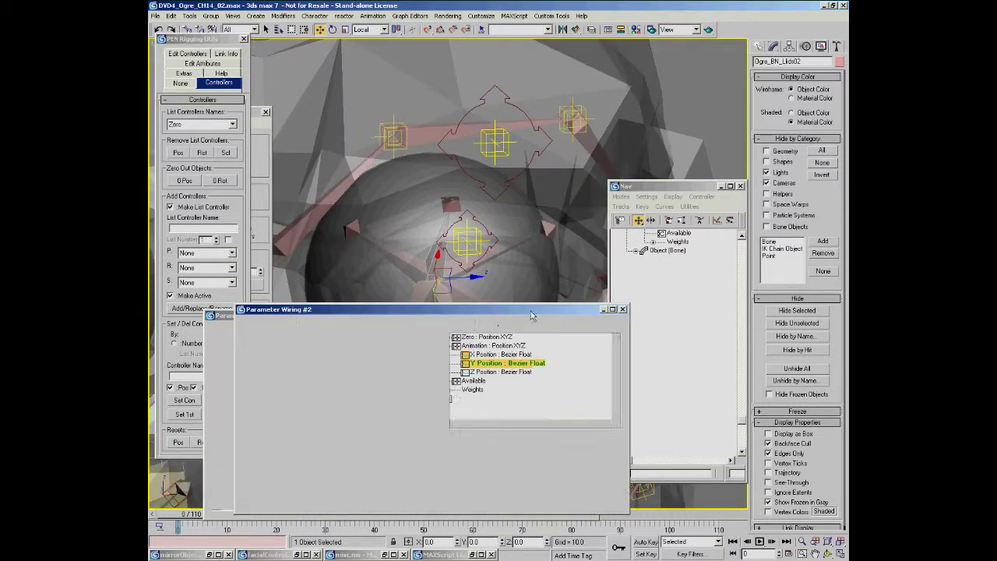
{"action": "left_click", "coordinate": [513, 244]}
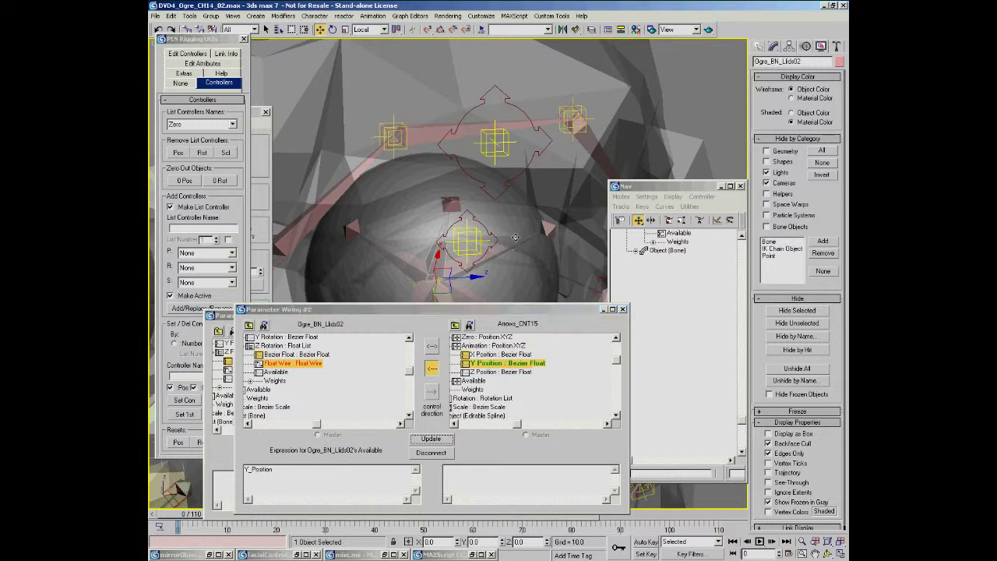
{"action": "right_click", "coordinate": [524, 227]}
{"action": "left_click", "coordinate": [535, 226]}
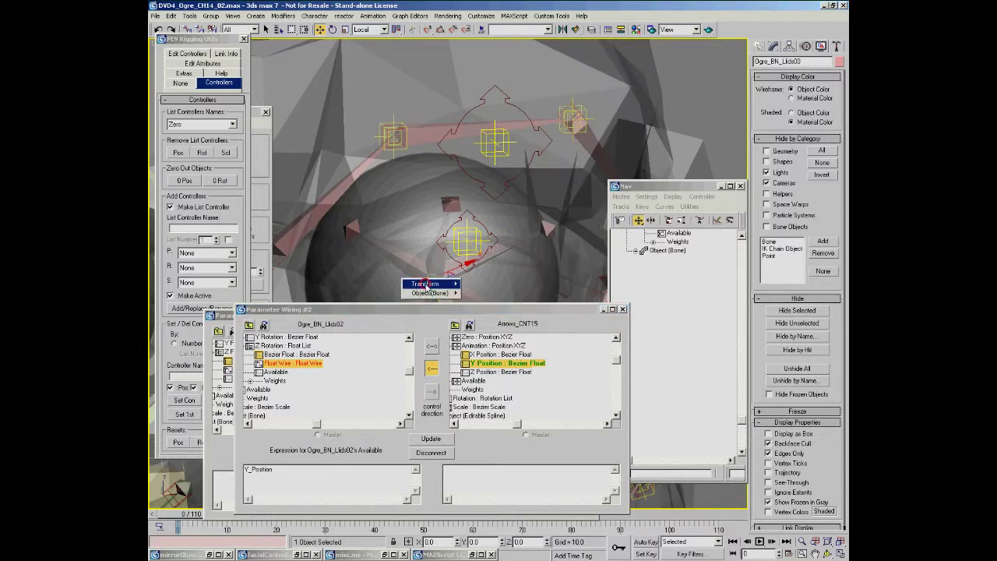
{"action": "mouse_move", "coordinate": [480, 293]}
{"action": "mouse_move", "coordinate": [525, 303]}
{"action": "mouse_move", "coordinate": [573, 321]}
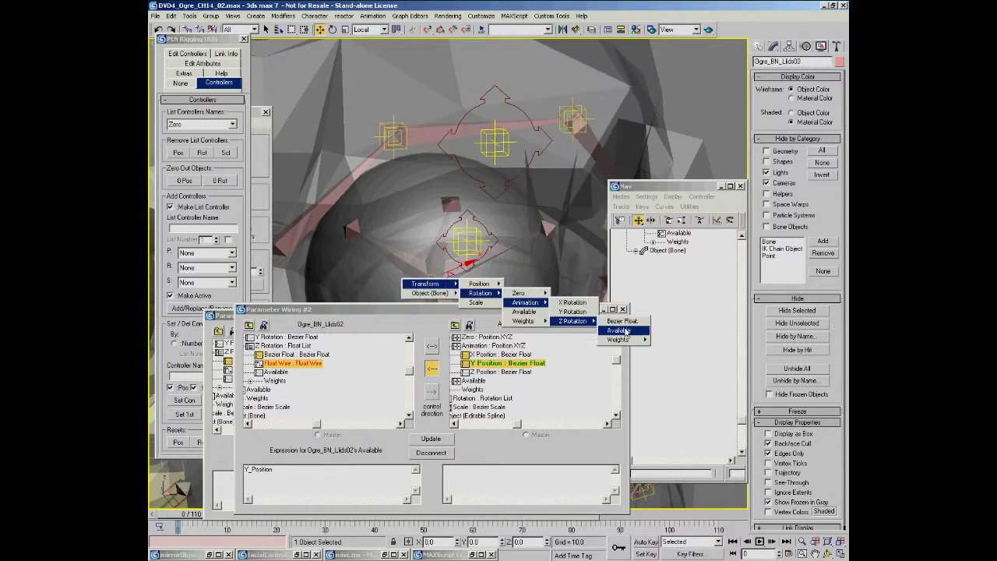
{"action": "left_click", "coordinate": [625, 332]}
{"action": "left_click", "coordinate": [483, 231]}
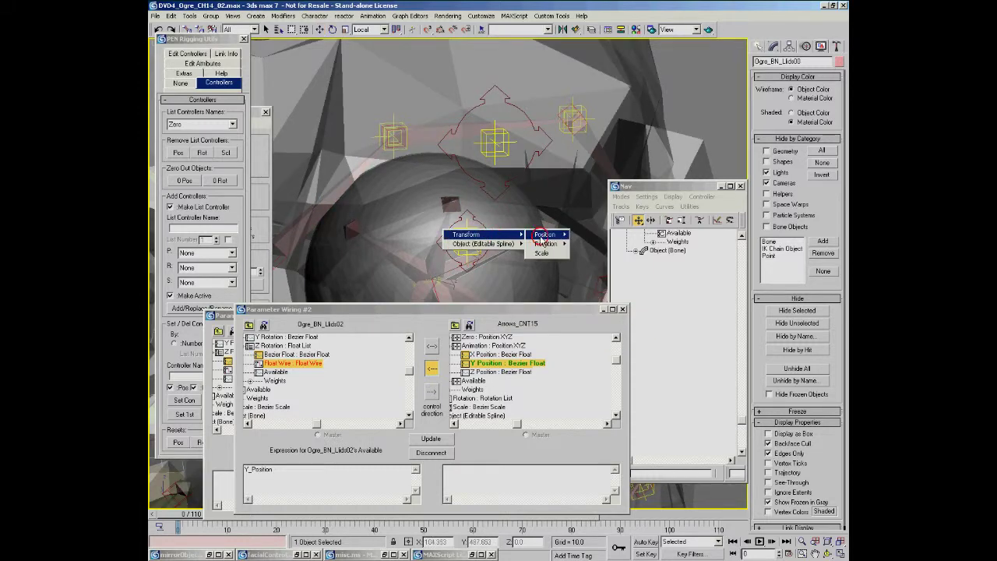
{"action": "left_click", "coordinate": [541, 236]}
{"action": "left_click", "coordinate": [597, 245]}
{"action": "left_click", "coordinate": [630, 254]}
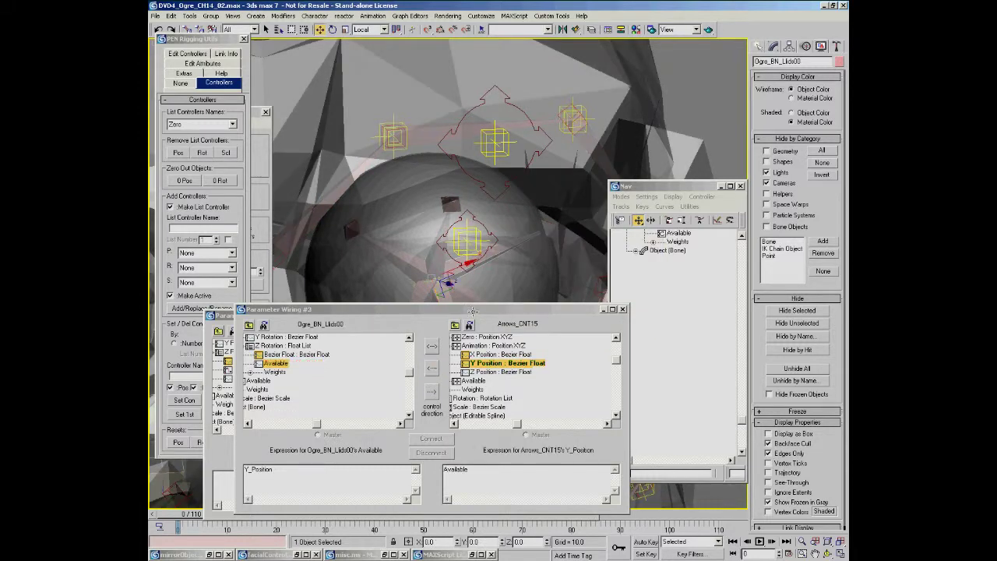
Connect the wire one way so Arrows_CNT15's Y Position drives Ogre_BN_Llids00, and test the lids by moving the arrow control downward.
{"action": "left_click_drag", "start_coordinate": [465, 311], "coordinate": [498, 299]}
{"action": "left_click", "coordinate": [465, 356]}
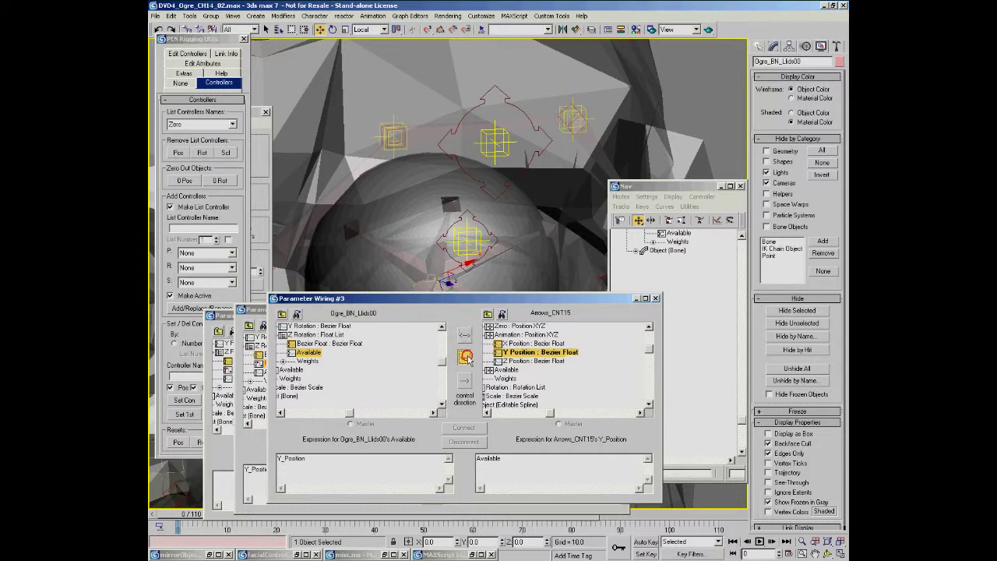
{"action": "left_click", "coordinate": [465, 428]}
{"action": "middle_click_drag", "start_coordinate": [491, 229], "coordinate": [465, 117]}
{"action": "left_click", "coordinate": [487, 138]}
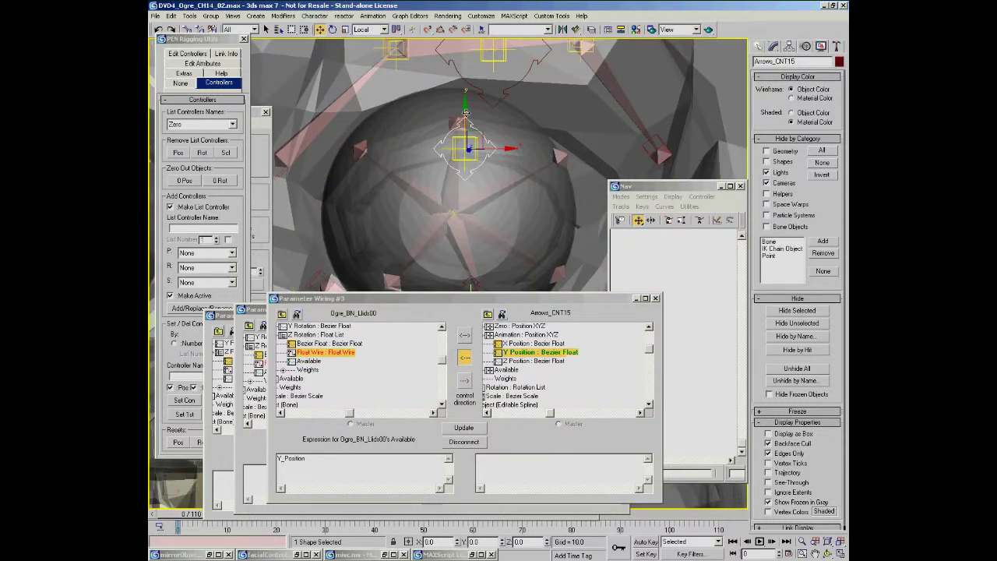
{"action": "left_click_drag", "start_coordinate": [464, 115], "coordinate": [466, 158]}
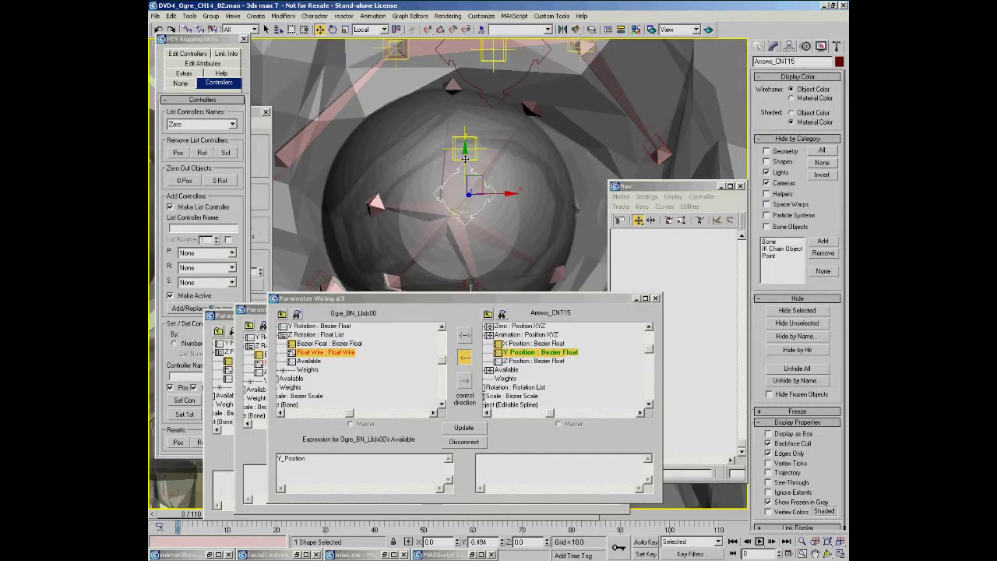
{"action": "right_click", "coordinate": [466, 159]}
Change the wire expressions for Ogre_BN_Llids00 and Ogre_BN_Llids02 to -Y_Position and apply the update.
{"action": "left_click", "coordinate": [278, 458]}
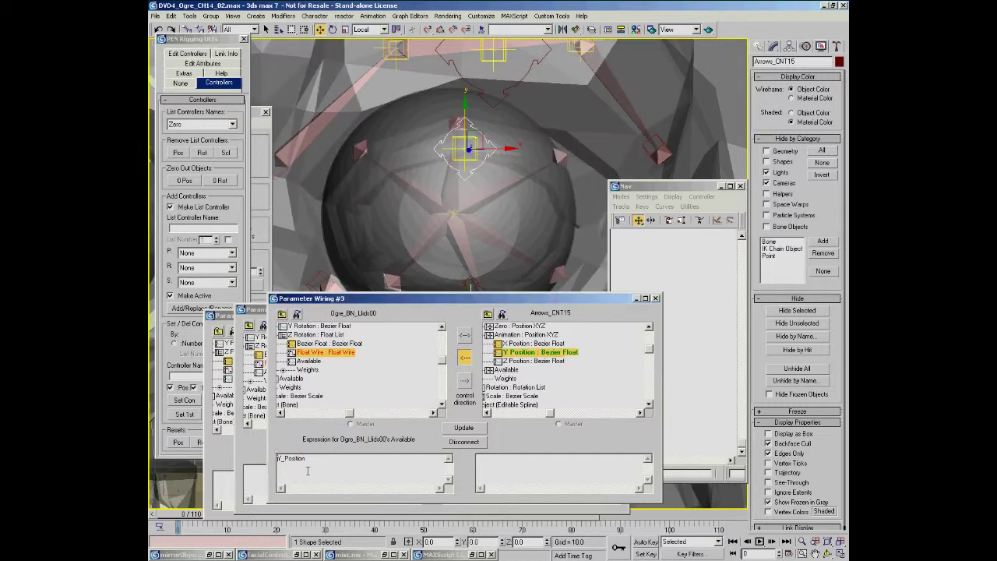
{"action": "type", "text": "-"}
{"action": "left_click", "coordinate": [260, 445]}
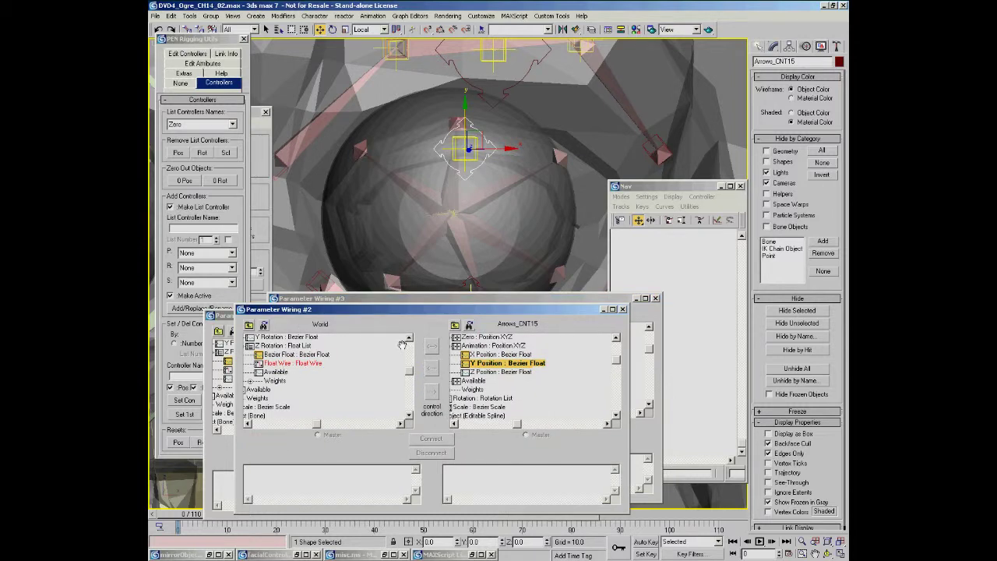
{"action": "left_click", "coordinate": [268, 328]}
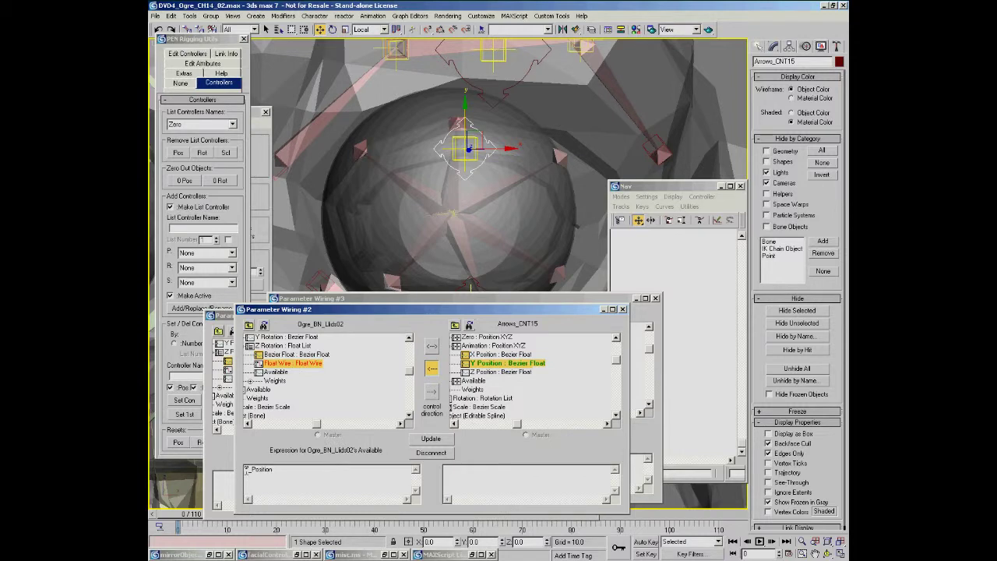
{"action": "type", "text": "-"}
{"action": "left_click", "coordinate": [431, 439]}
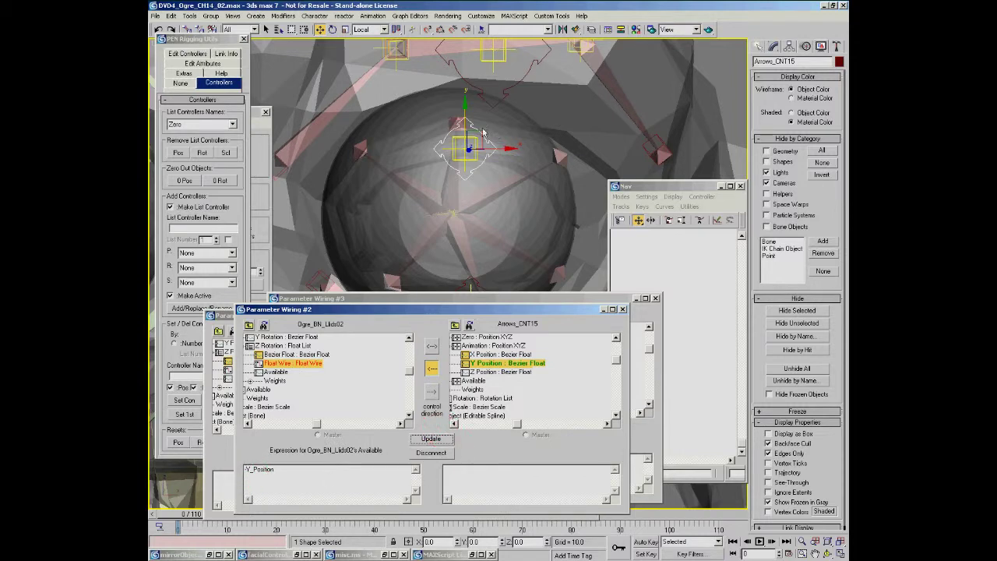